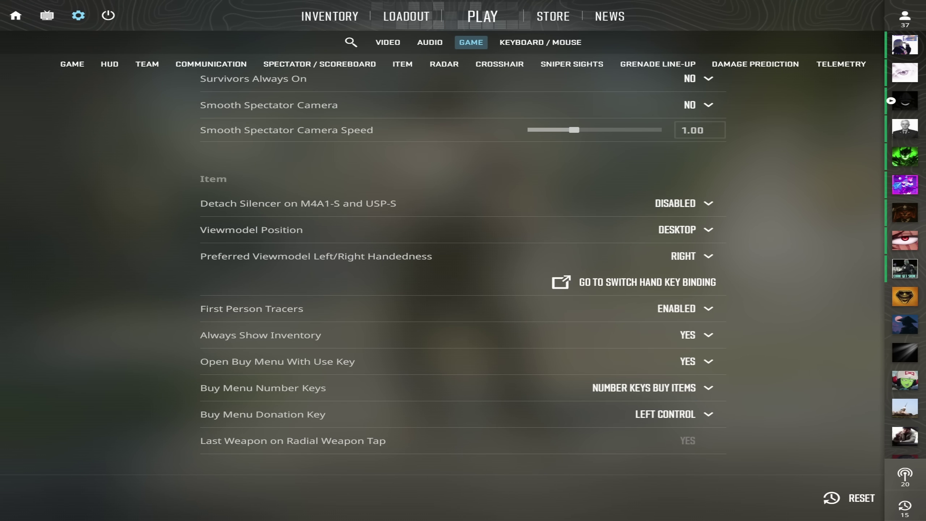
- Set viewmodel_offset_y to 0 through the console and return to the game view
{"action": "type", "text": "viewmodel"}
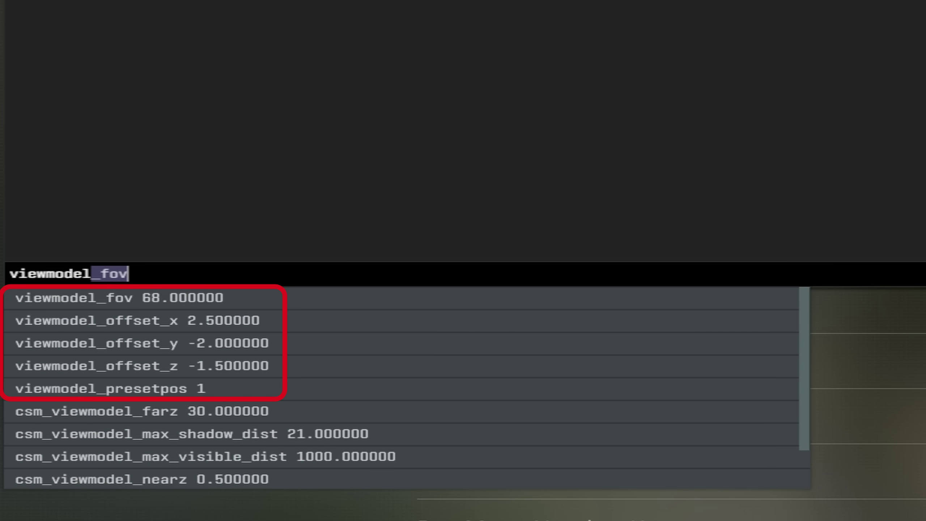
{"action": "key", "text": "Down"}
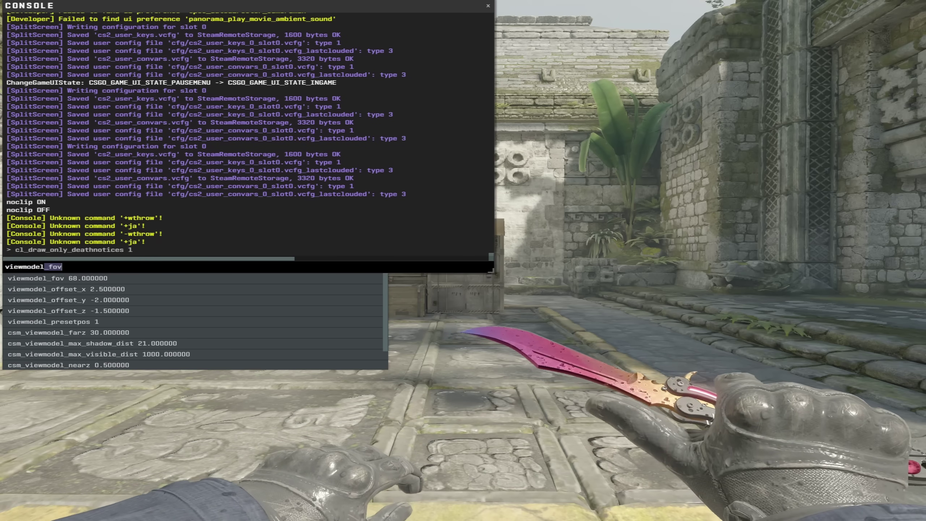
{"action": "key", "text": "Down"}
{"action": "key", "text": "Down"}
{"action": "type", "text": "0"}
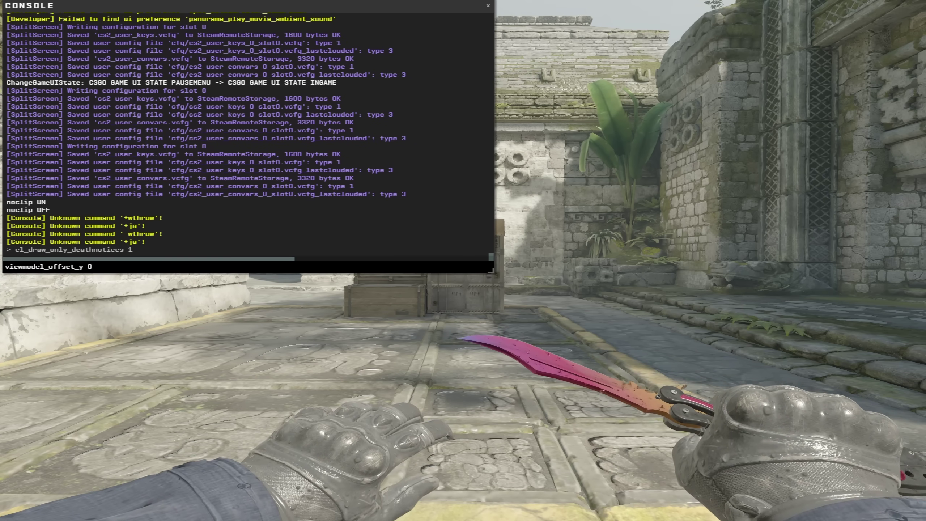
{"action": "key", "text": "Return"}
{"action": "key", "text": "Escape"}
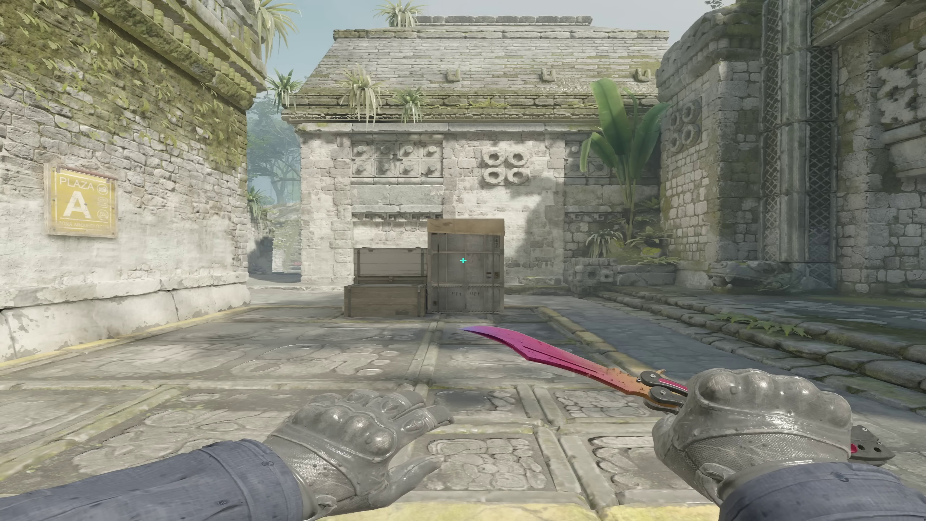
- Set viewmodel_offset_x to 2 through the console and check the result in the game
{"action": "key", "text": "grave"}
{"action": "type", "text": "viewmodel"}
{"action": "key", "text": "Down"}
{"action": "key", "text": "Down"}
{"action": "type", "text": "2"}
{"action": "key", "text": "Return"}
{"action": "key", "text": "Escape"}
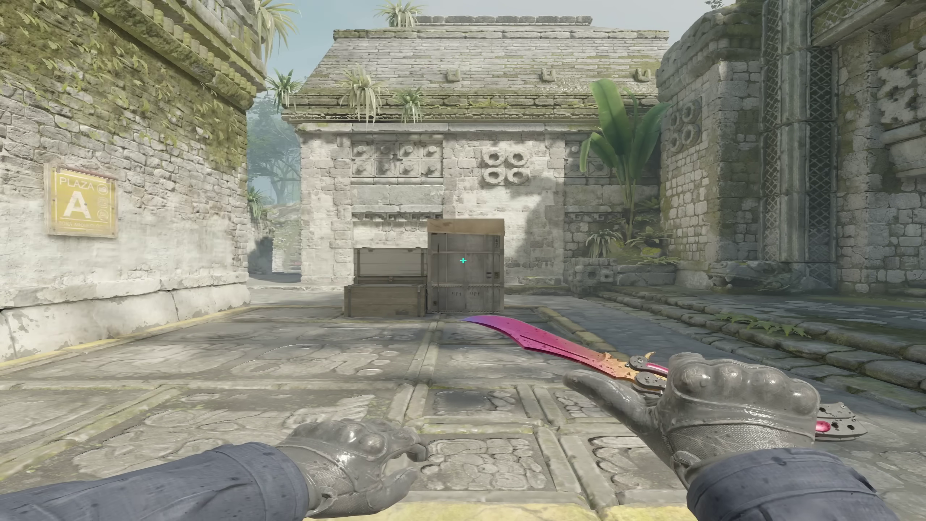
{"action": "key", "text": "1"}
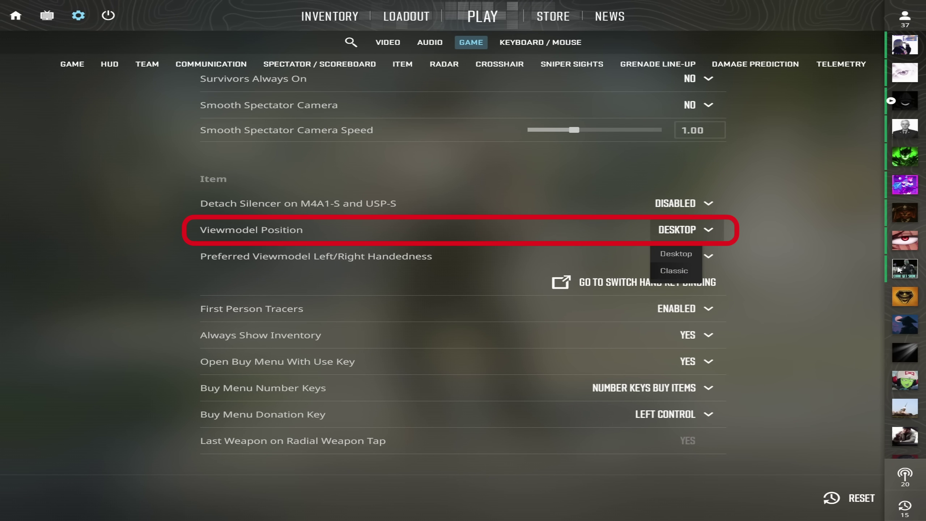
- Keep Viewmodel Position on Desktop and review the viewmodel handedness and First Person Tracers options in the Item settings
{"action": "left_click", "coordinate": [675, 254]}
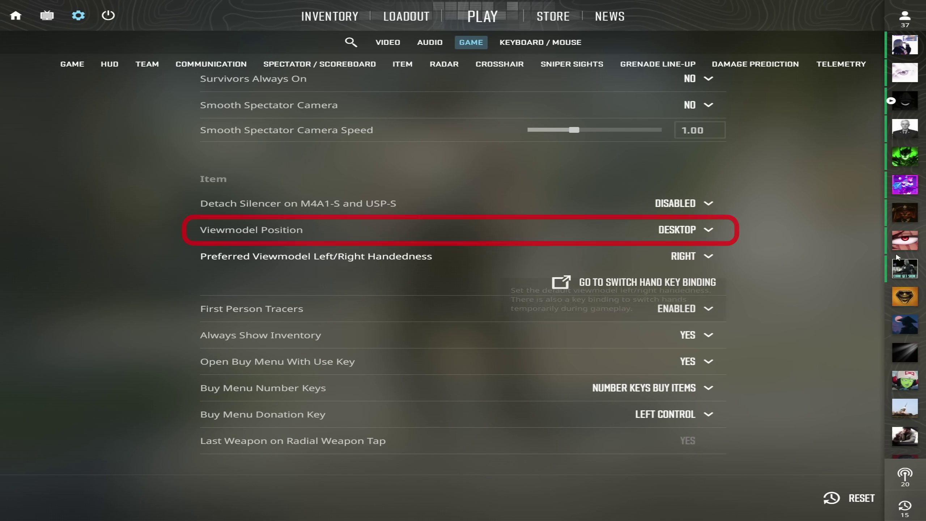
{"action": "left_click", "coordinate": [689, 256]}
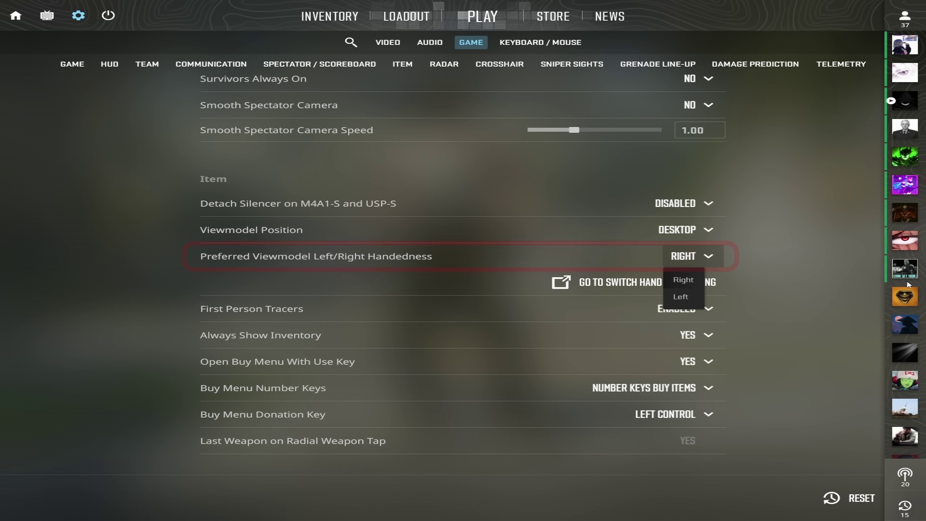
{"action": "left_click", "coordinate": [292, 312]}
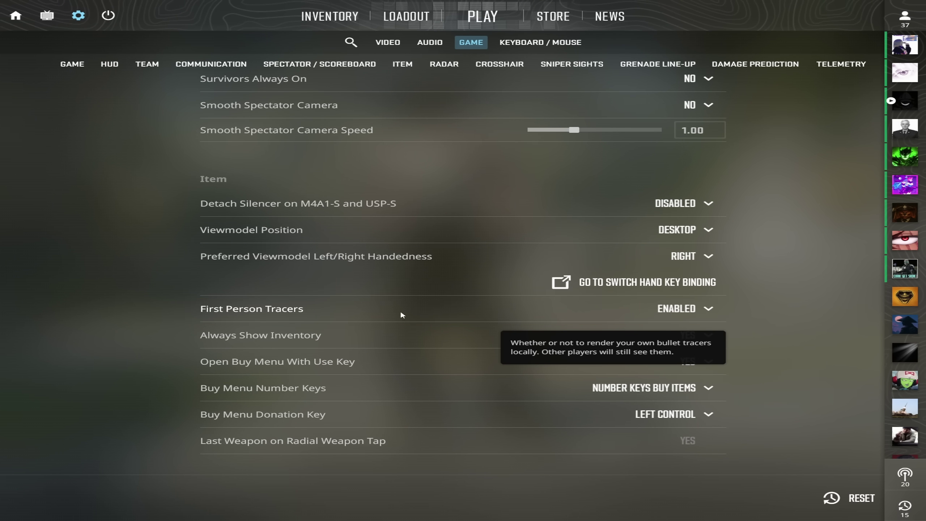
{"action": "left_click", "coordinate": [679, 309]}
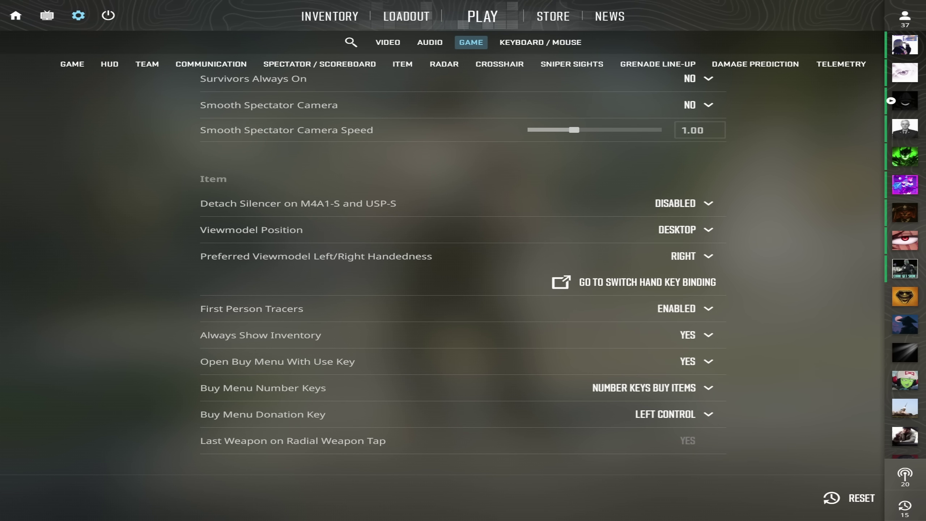
{"action": "scroll", "coordinate": [462, 270], "scroll_direction": "down", "scroll_amount": 10}
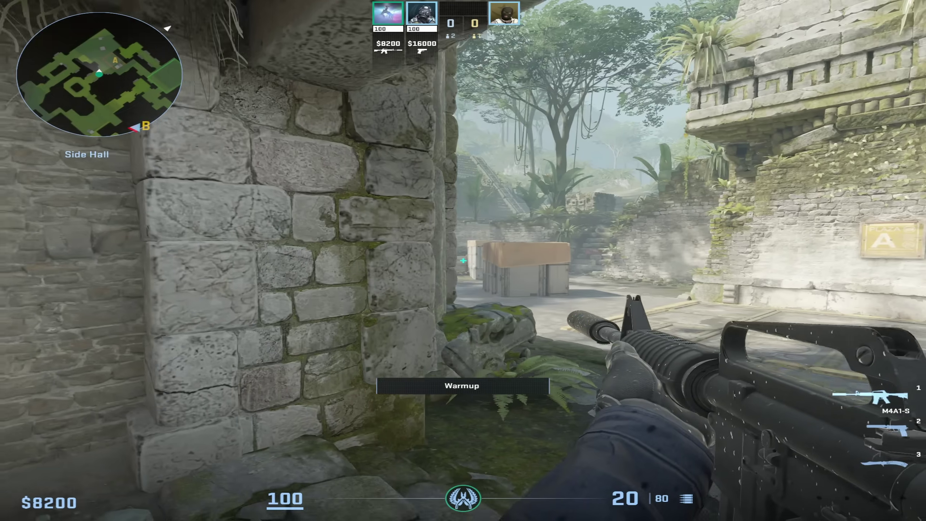
{"action": "key", "text": "Tab"}
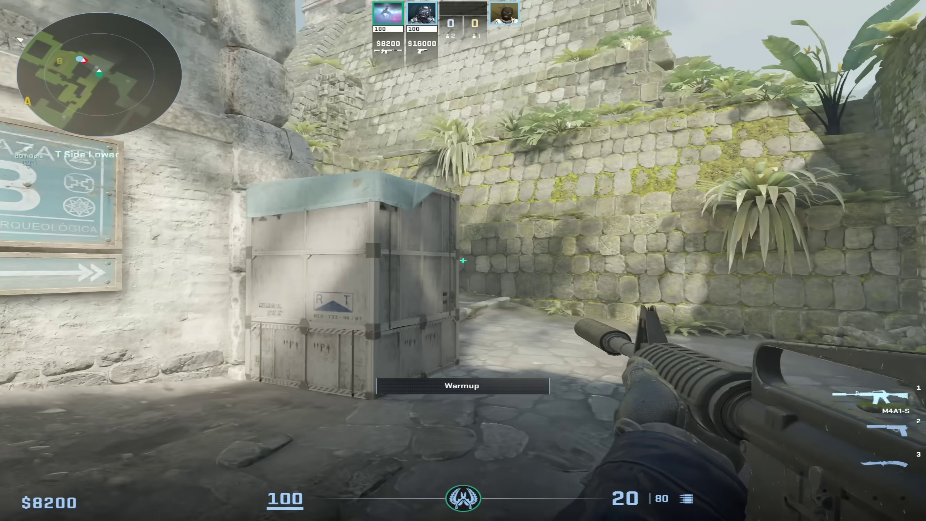
{"action": "key", "text": "w"}
{"action": "left_click", "coordinate": [463, 260]}
{"action": "key", "text": "3"}
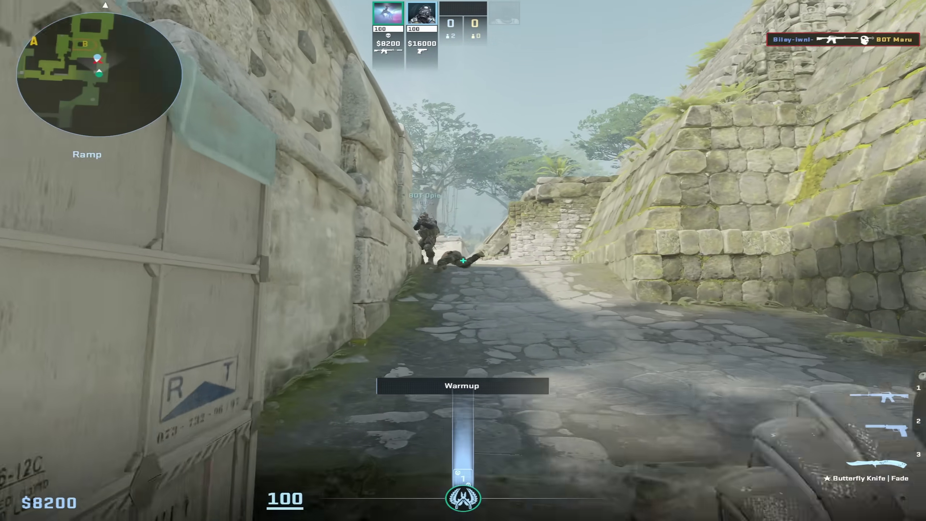
{"action": "key", "text": "w"}
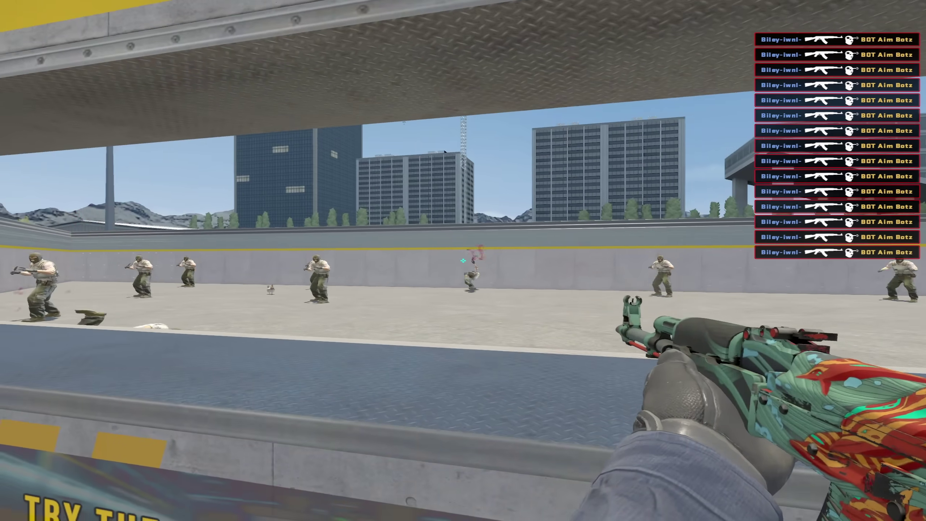
{"action": "left_click", "coordinate": [462, 260]}
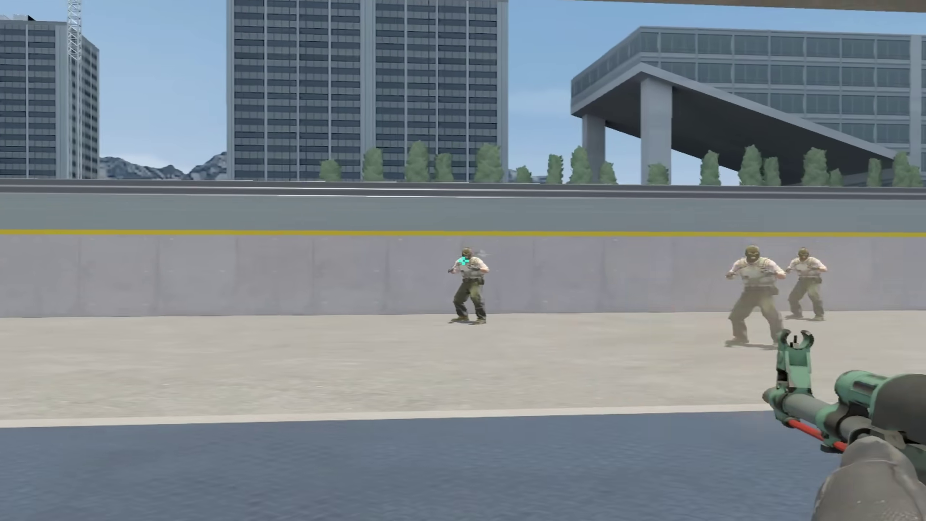
{"action": "left_click", "coordinate": [463, 260]}
{"action": "left_click", "coordinate": [463, 260]}
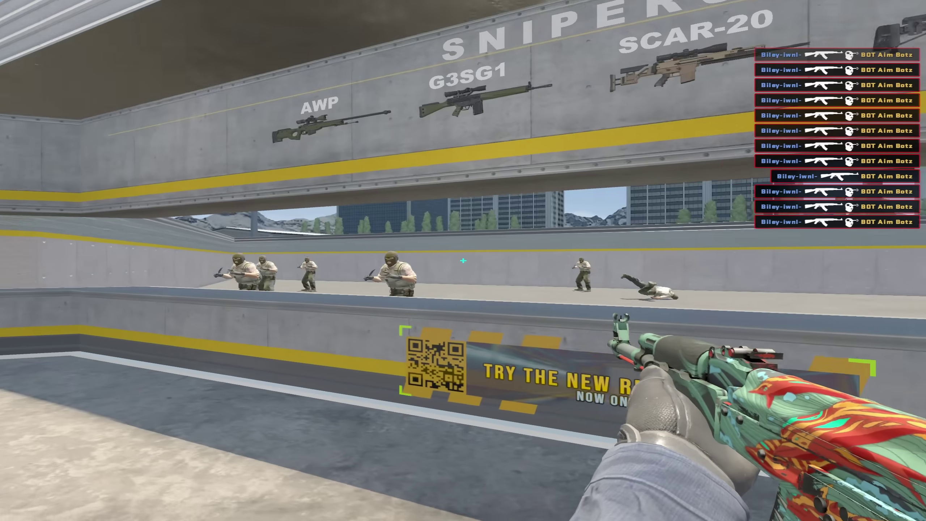
{"action": "left_click", "coordinate": [463, 261]}
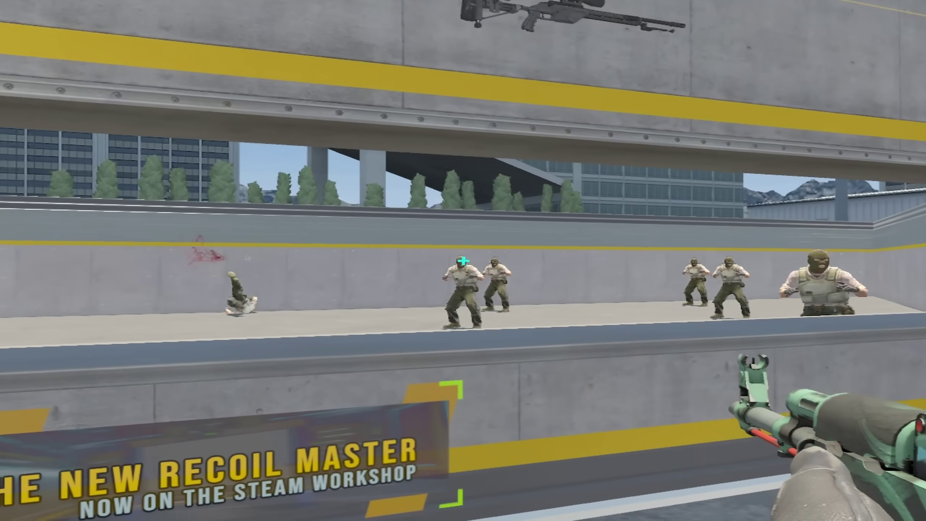
{"action": "left_click", "coordinate": [463, 260]}
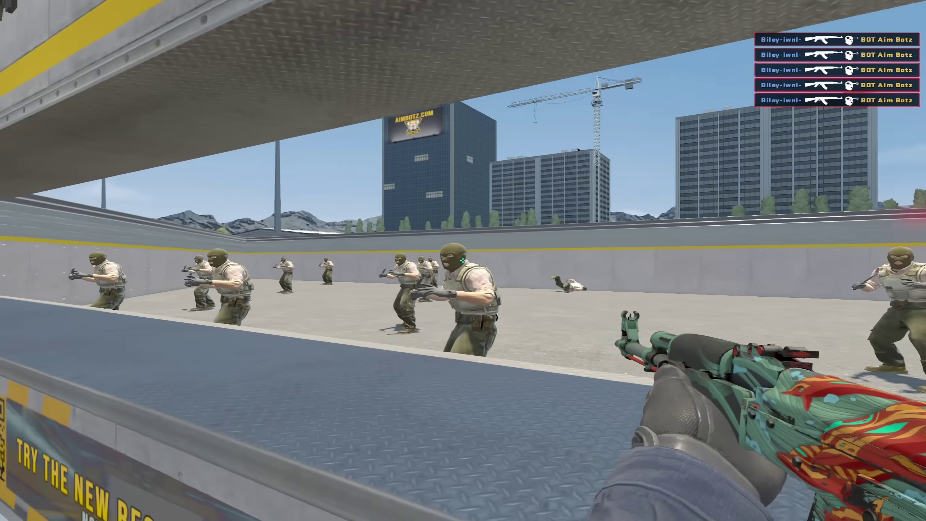
{"action": "left_click", "coordinate": [463, 261]}
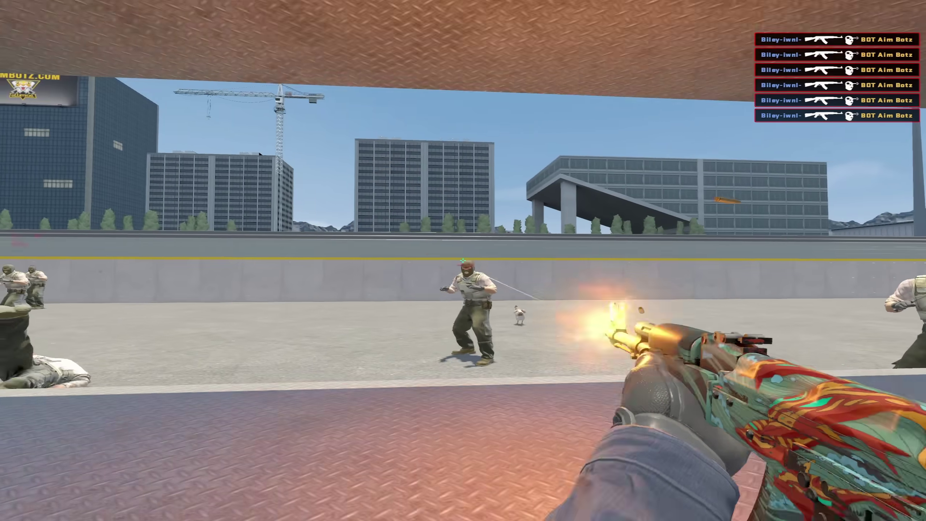
{"action": "left_click", "coordinate": [463, 260]}
{"action": "left_click", "coordinate": [463, 260]}
{"action": "left_click", "coordinate": [463, 260]}
{"action": "left_click", "coordinate": [463, 260]}
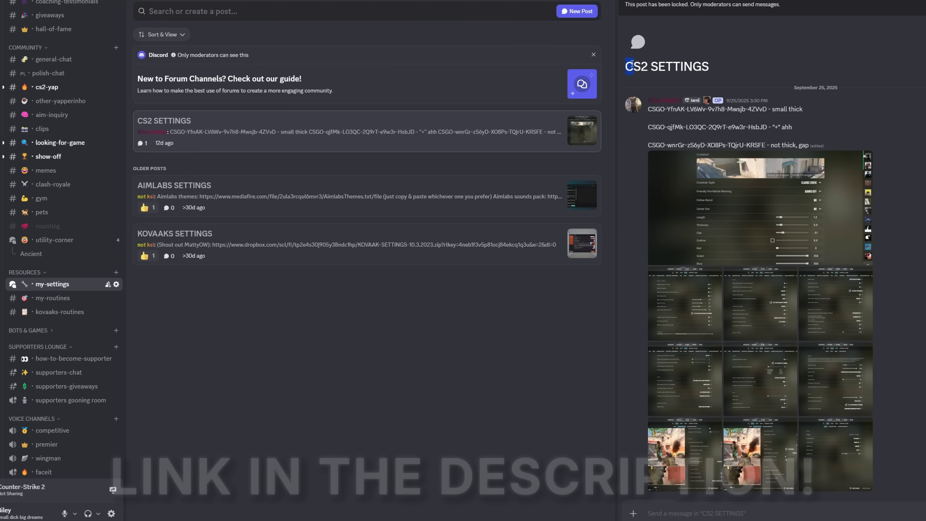
- Look through the crosshair codes and settings screenshots in the CS2 SETTINGS post on Discord
{"action": "scroll", "coordinate": [887, 75], "scroll_direction": "down", "scroll_amount": 2}
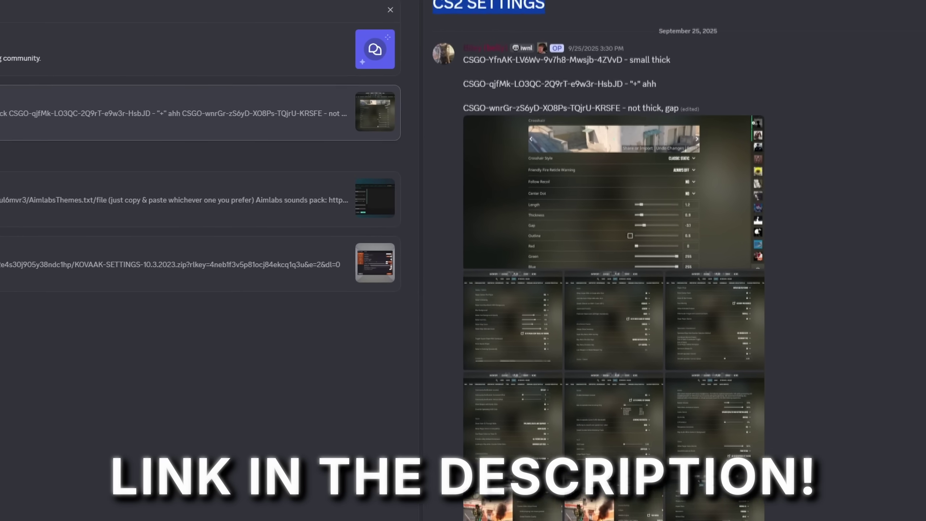
{"action": "scroll", "coordinate": [580, 260], "scroll_direction": "down", "scroll_amount": 3}
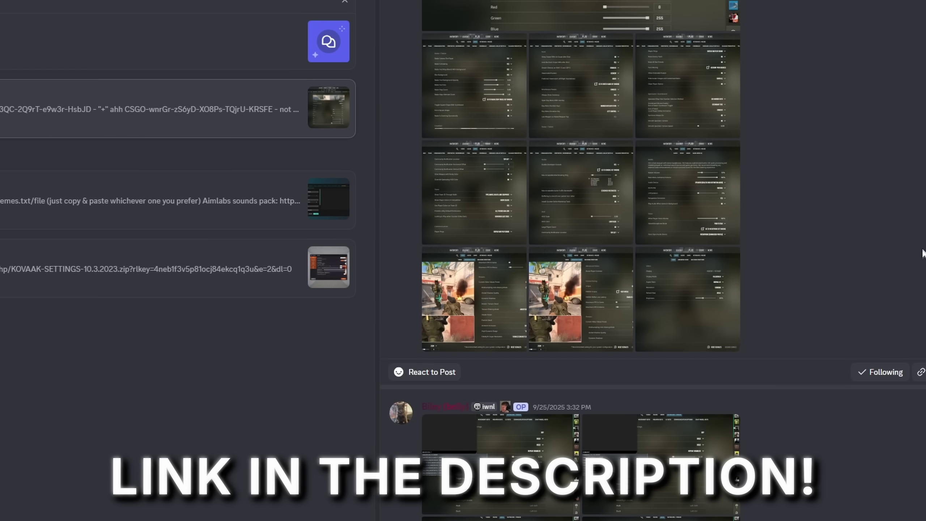
{"action": "scroll", "coordinate": [921, 253], "scroll_direction": "up", "scroll_amount": 3}
{"action": "scroll", "coordinate": [899, 8], "scroll_direction": "up", "scroll_amount": 3}
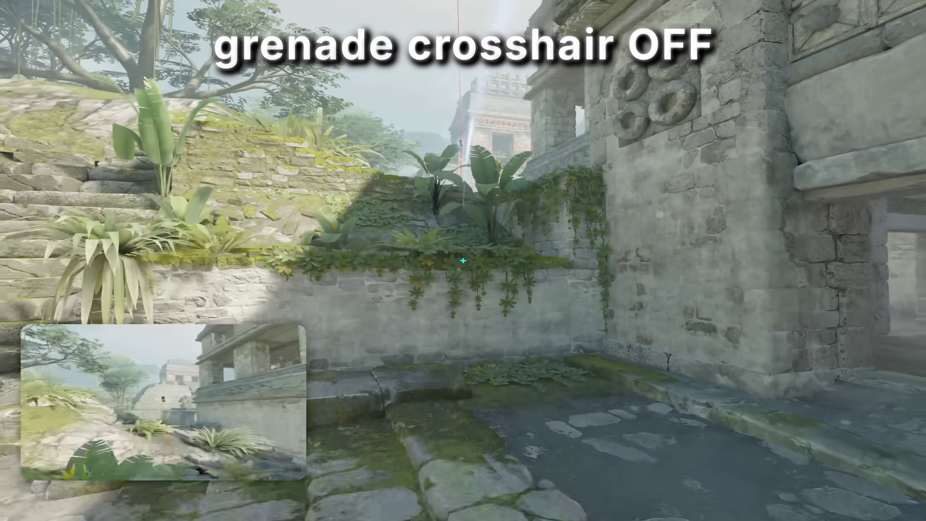
{"action": "key", "text": "s"}
{"action": "left_click", "coordinate": [463, 260]}
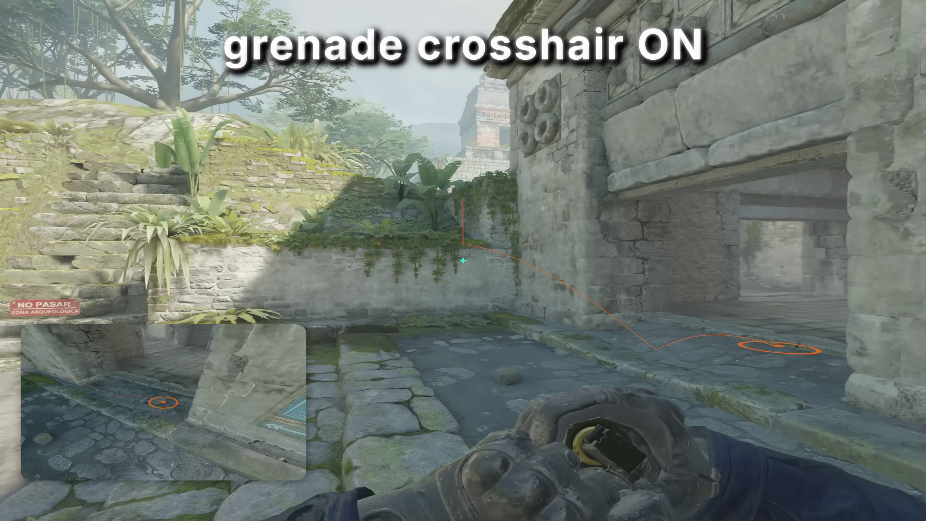
{"action": "mouse_move", "coordinate": [463, 260]}
{"action": "left_mouse_down"}
{"action": "mouse_move", "coordinate": [455, 241]}
{"action": "mouse_move", "coordinate": [463, 260]}
{"action": "left_mouse_up"}
{"action": "key", "text": "w"}
{"action": "left_click", "coordinate": [463, 260]}
{"action": "key", "text": "w"}
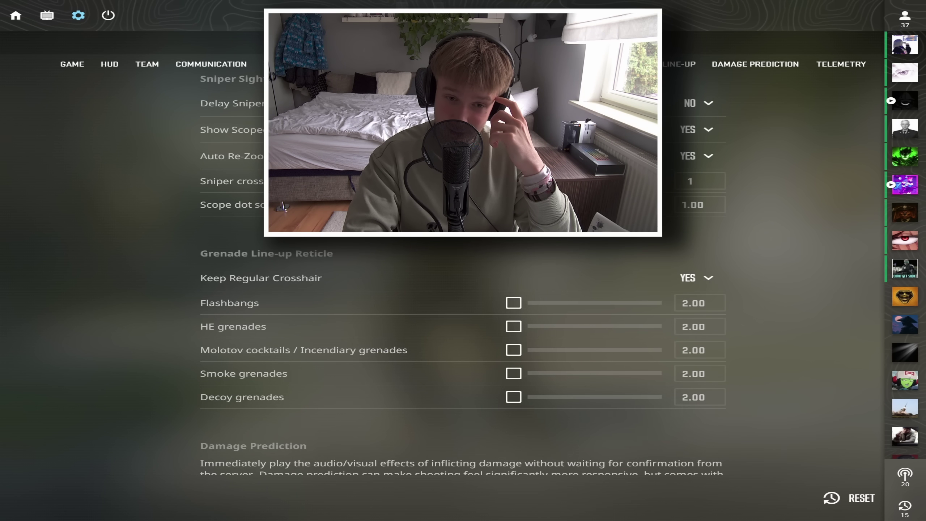
- Review the Damage Prediction options for body shot effects, head shot effects and kill ragdolls in the game settings
{"action": "scroll", "coordinate": [463, 277], "scroll_direction": "down", "scroll_amount": 5}
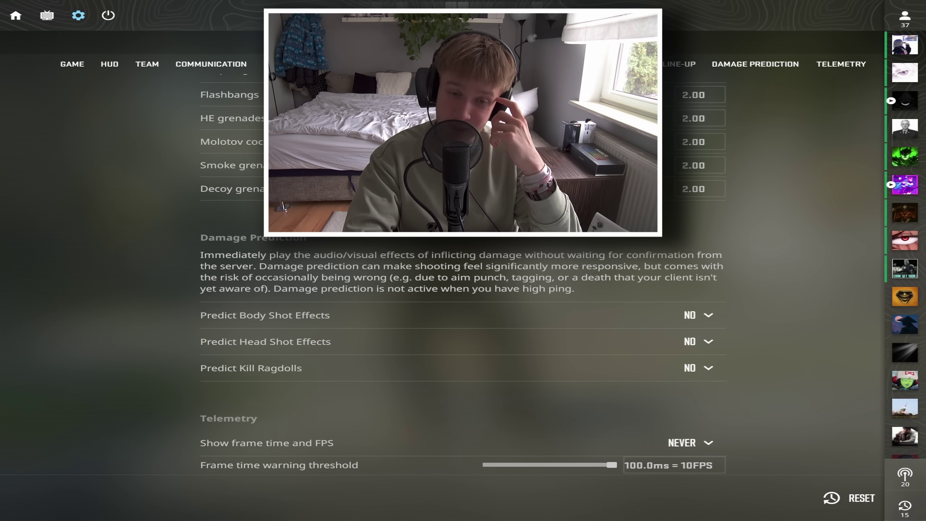
{"action": "mouse_move", "coordinate": [502, 345]}
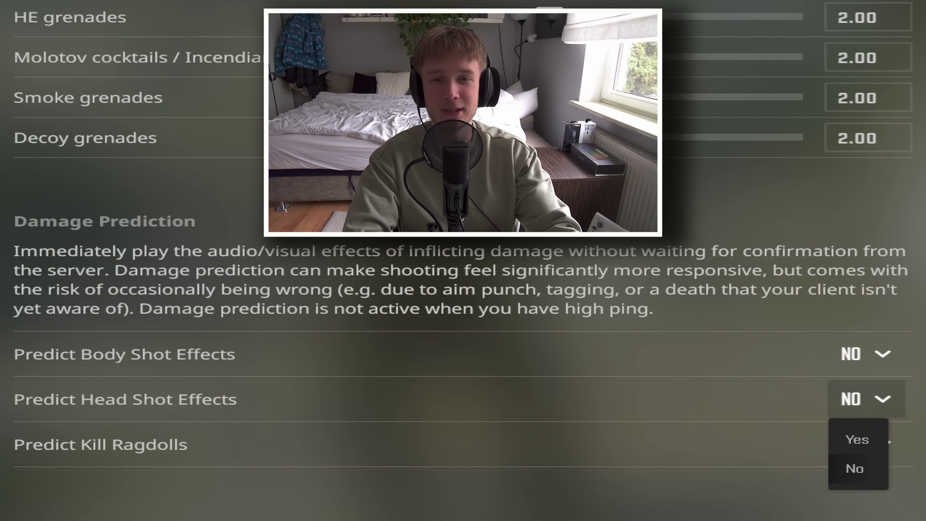
{"action": "left_click", "coordinate": [867, 353]}
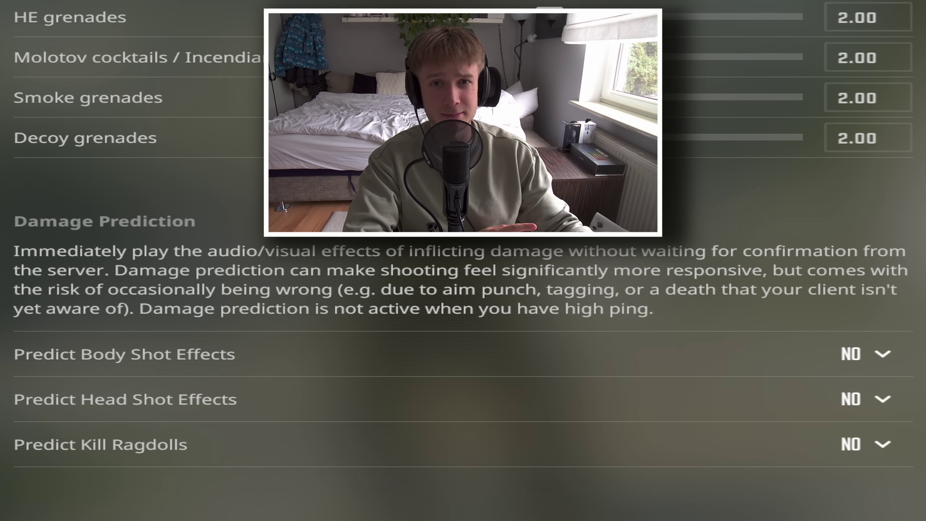
- Set the telemetry options Show frame time and FPS, Show ping and Show network problems to If Conditions Are Poor
{"action": "scroll", "coordinate": [462, 277], "scroll_direction": "down", "scroll_amount": 4}
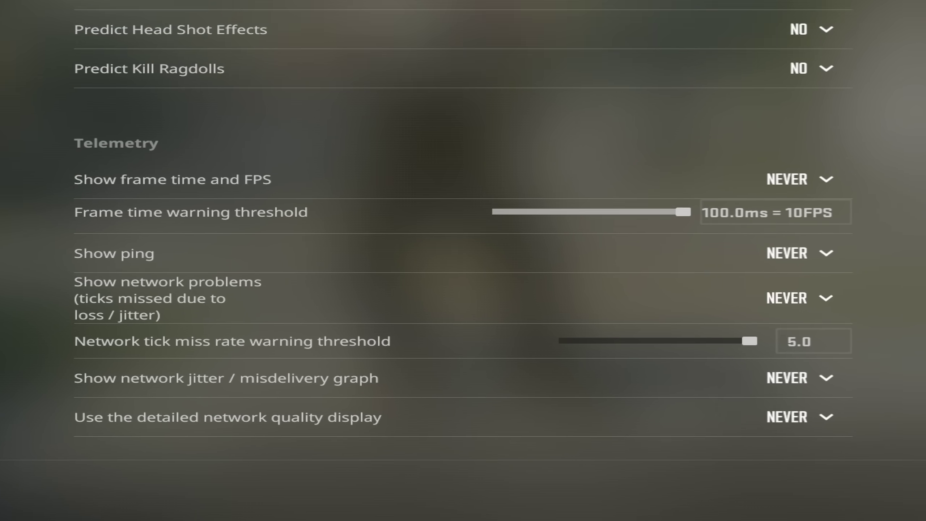
{"action": "left_click", "coordinate": [690, 285]}
{"action": "left_click", "coordinate": [863, 196]}
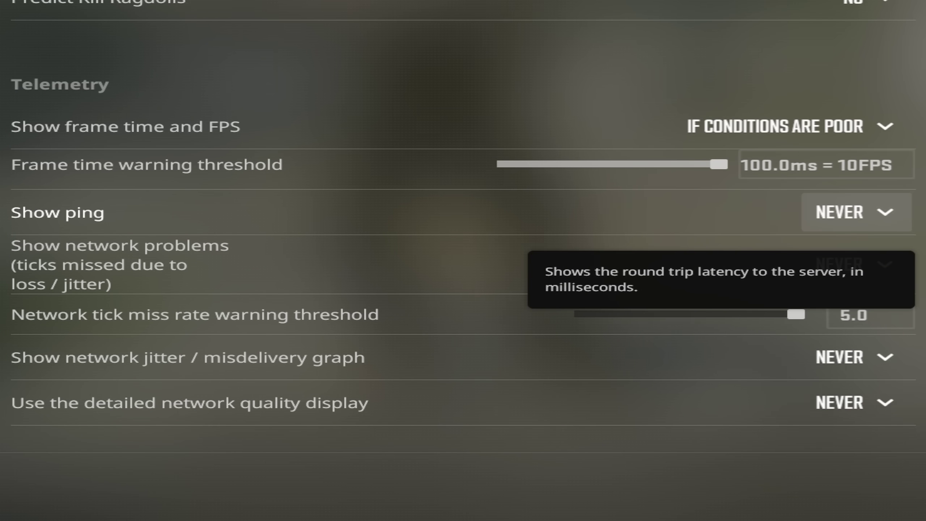
{"action": "left_click", "coordinate": [853, 212]}
{"action": "left_click", "coordinate": [863, 280]}
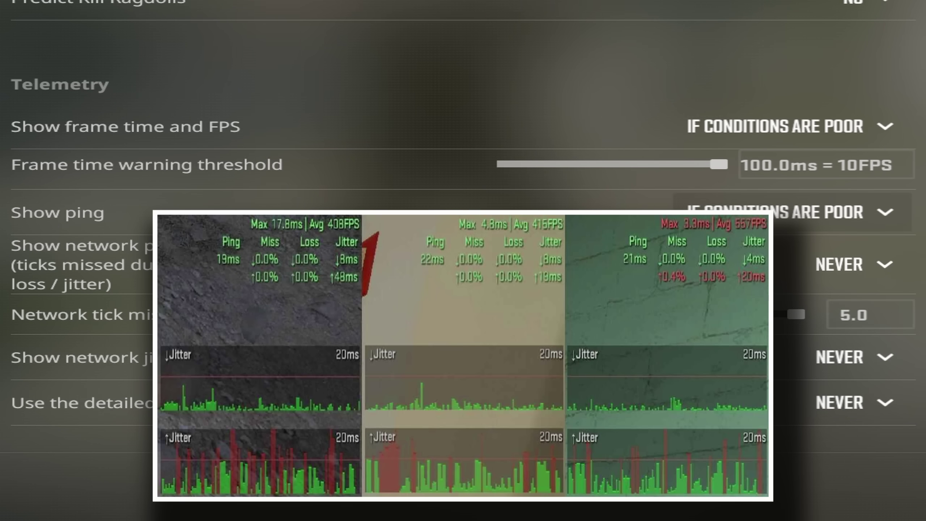
{"action": "left_click", "coordinate": [853, 264]}
{"action": "left_click", "coordinate": [867, 332]}
{"action": "scroll", "coordinate": [463, 226], "scroll_direction": "up", "scroll_amount": 1}
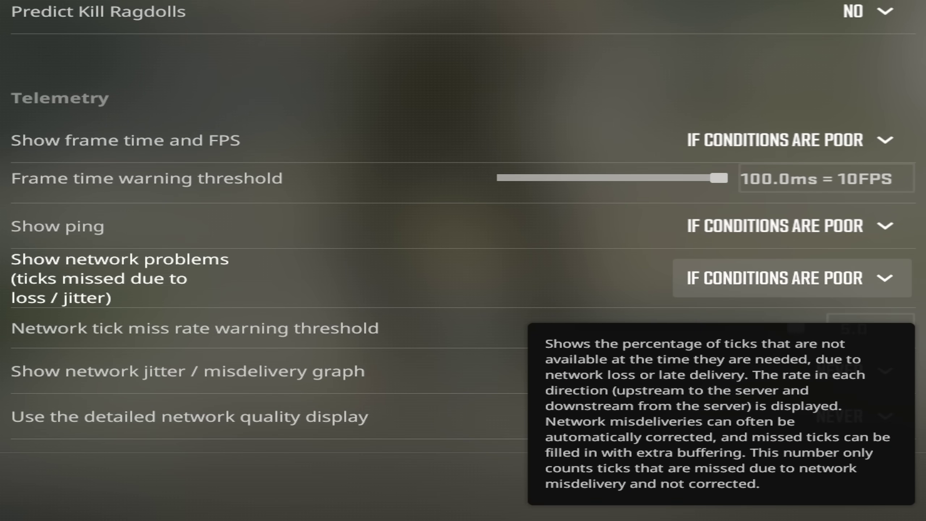
{"action": "left_click", "coordinate": [867, 226]}
{"action": "left_click", "coordinate": [868, 277]}
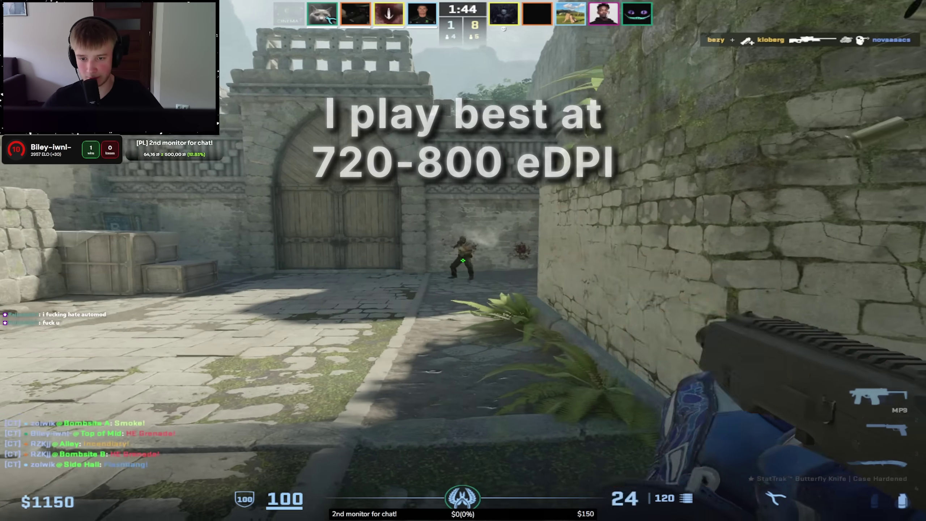
{"action": "left_click", "coordinate": [463, 261]}
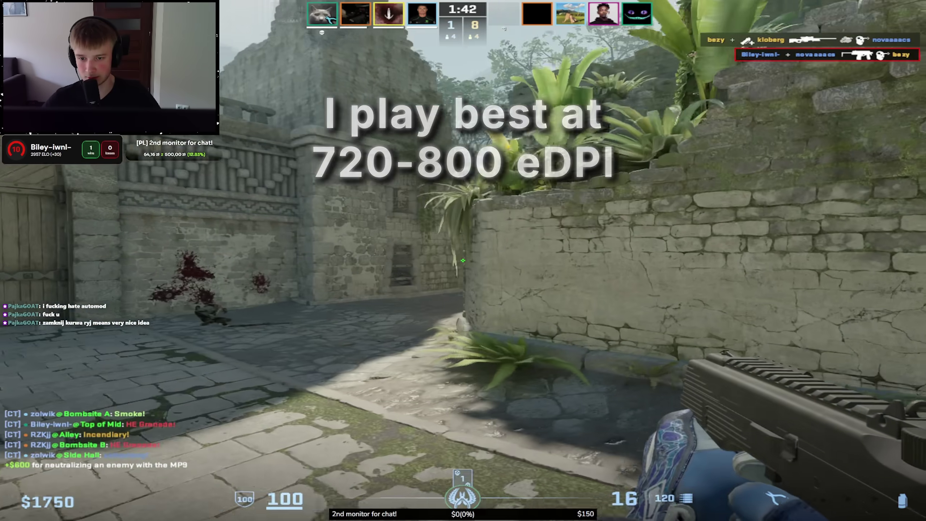
{"action": "key", "text": "4"}
{"action": "left_click", "coordinate": [463, 260]}
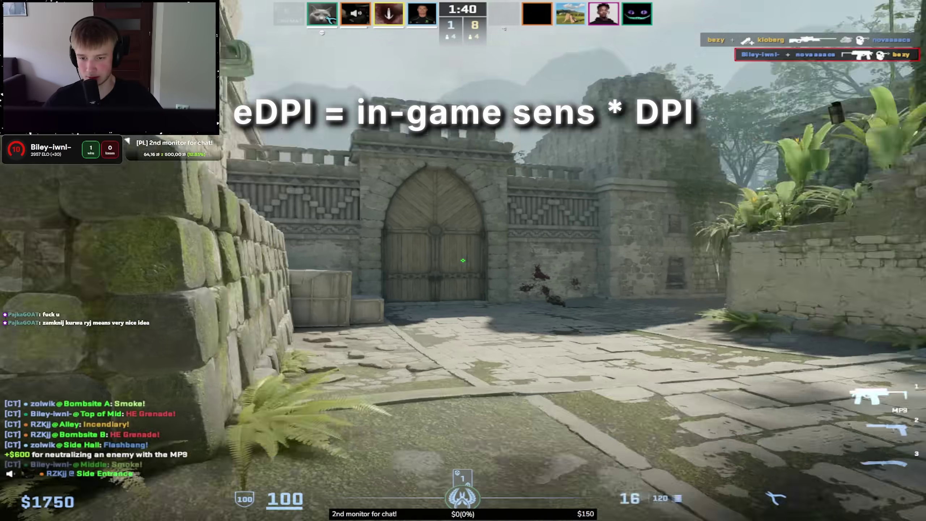
{"action": "key", "text": "a"}
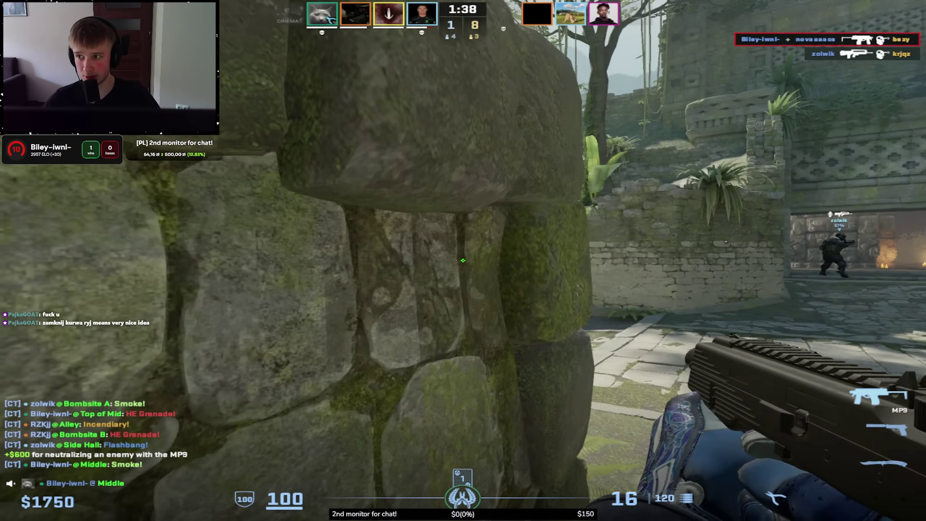
{"action": "left_click_drag", "start_coordinate": [463, 260], "coordinate": [462, 261]}
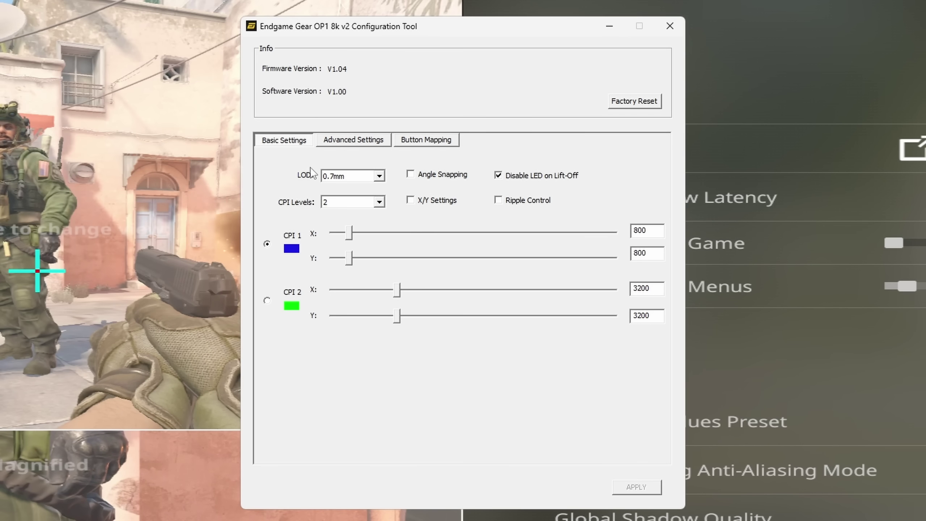
- Switch to the Endgame Gear OP1 8k v2 Configuration Tool and review the polling rate, button filter, lift-off distance and CPI settings
{"action": "left_click", "coordinate": [332, 140]}
{"action": "left_click", "coordinate": [443, 183]}
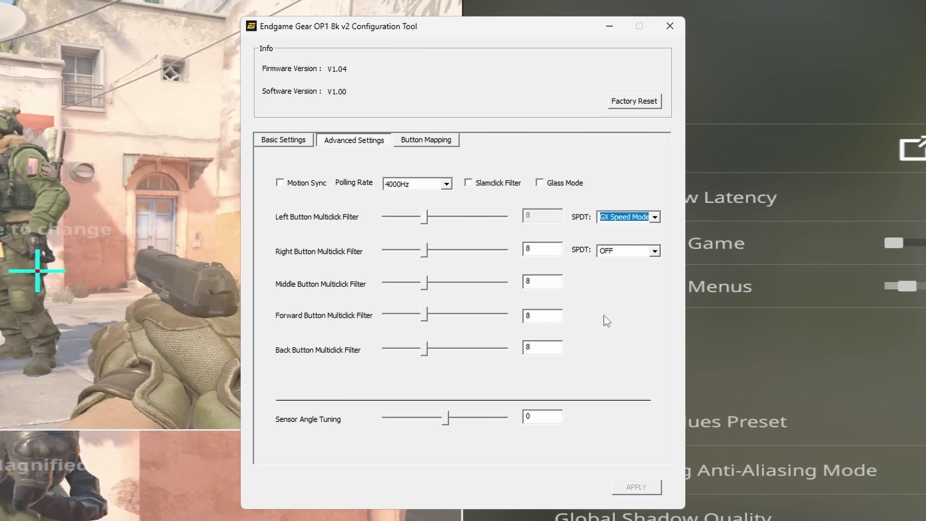
{"action": "left_click", "coordinate": [309, 144]}
{"action": "left_click", "coordinate": [643, 229]}
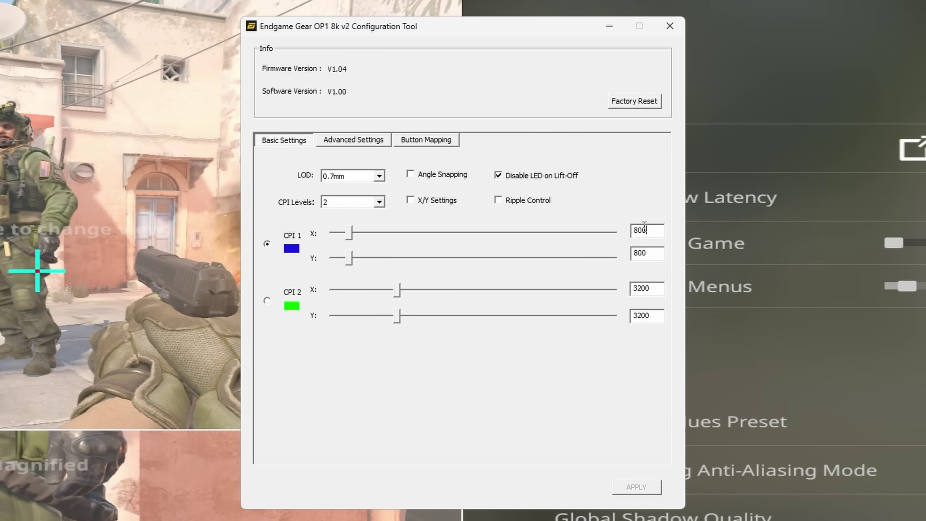
{"action": "left_click", "coordinate": [367, 139]}
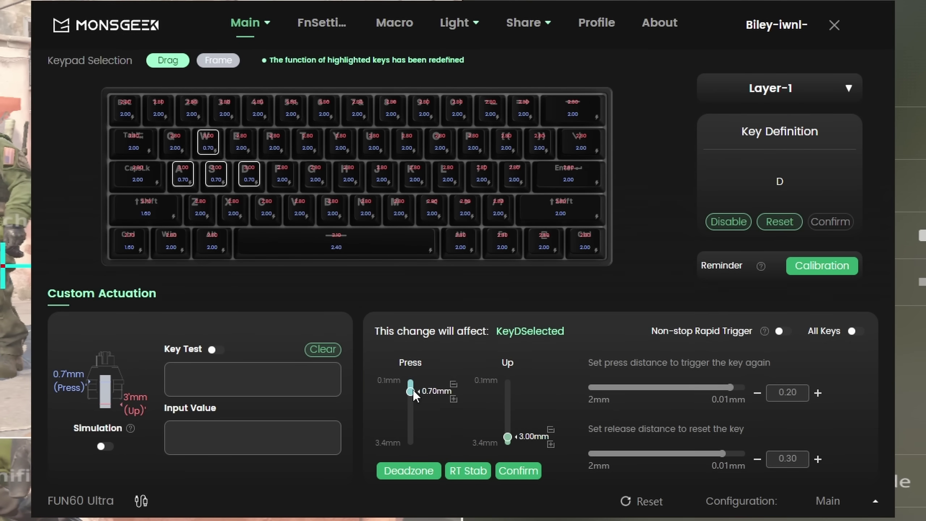
- Switch to the MonsGeek keyboard configurator and examine the custom actuation and rapid trigger distances of the D key
{"action": "left_click_drag", "start_coordinate": [730, 387], "coordinate": [705, 392]}
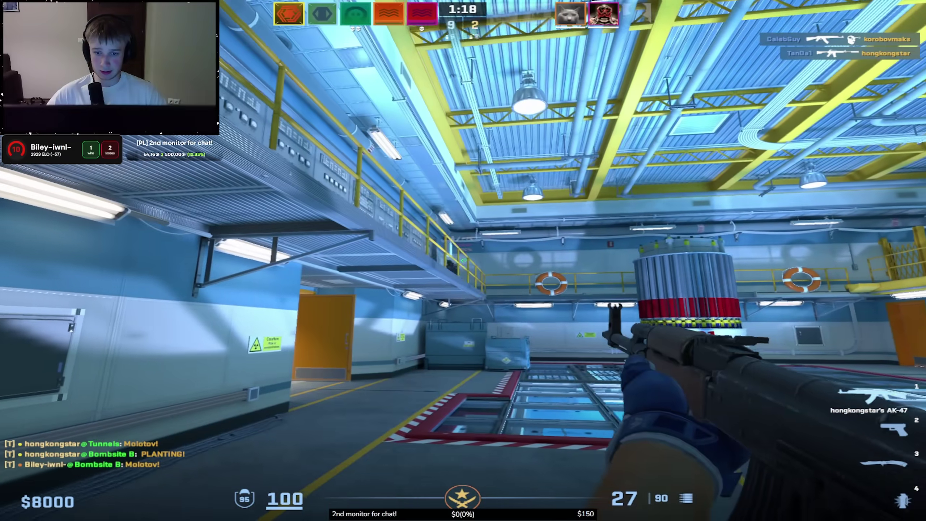
{"action": "left_click", "coordinate": [463, 260]}
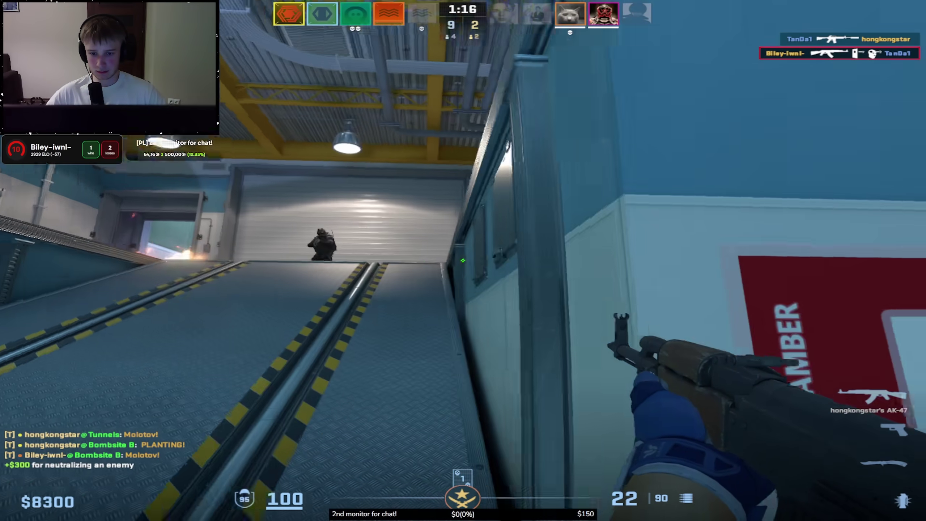
{"action": "left_click", "coordinate": [463, 261]}
{"action": "left_click", "coordinate": [462, 260]}
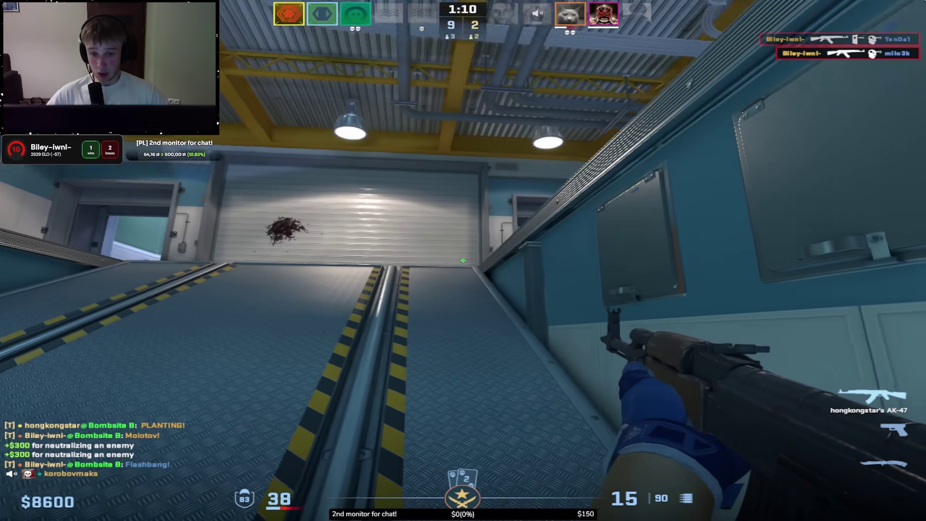
{"action": "left_click", "coordinate": [462, 260]}
{"action": "left_click", "coordinate": [463, 261]}
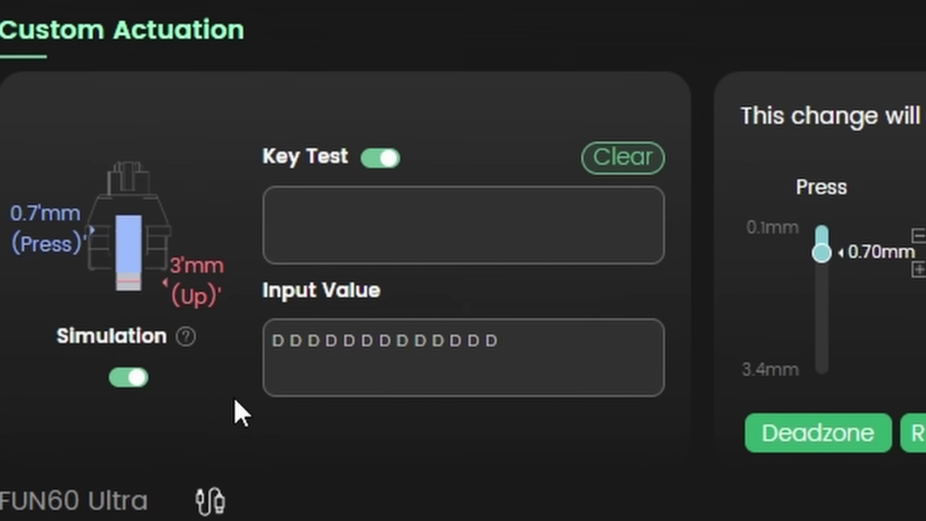
- Test the D key's actuation with Key Test and Simulation in the custom actuation settings
{"action": "key", "text": "d"}
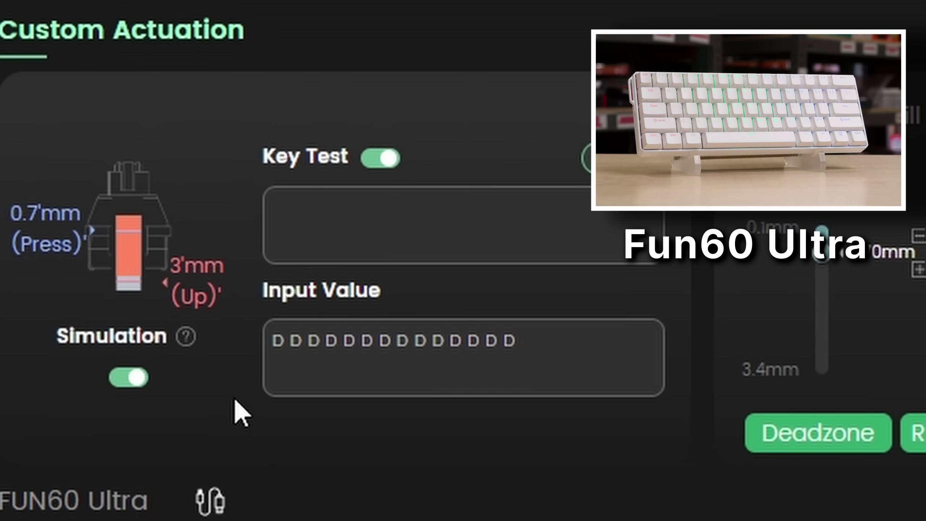
{"action": "key", "text": "d"}
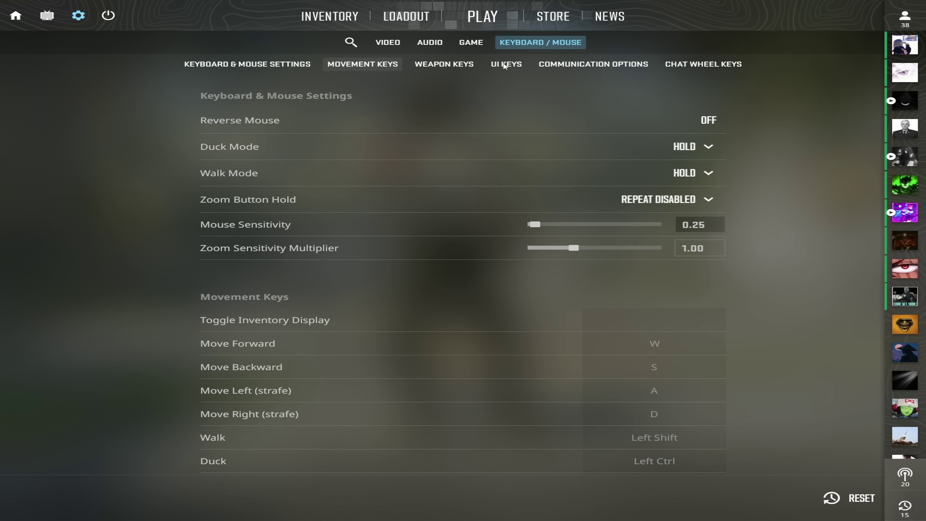
- Look through the movement, weapon, UI, communication and chat wheel key bindings in the Counter-Strike 2 keyboard and mouse settings
{"action": "scroll", "coordinate": [505, 66], "scroll_direction": "down", "scroll_amount": 3}
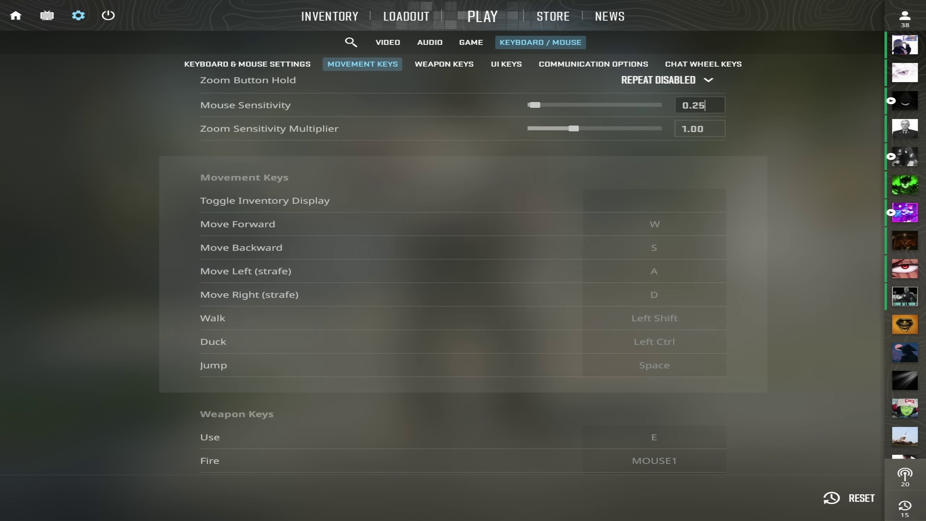
{"action": "scroll", "coordinate": [463, 271], "scroll_direction": "down", "scroll_amount": 8}
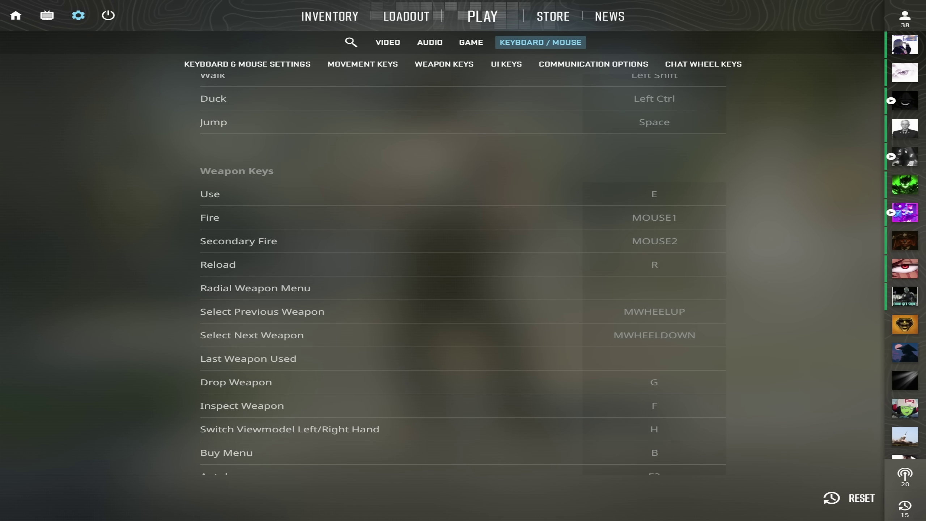
{"action": "scroll", "coordinate": [463, 271], "scroll_direction": "down", "scroll_amount": 8}
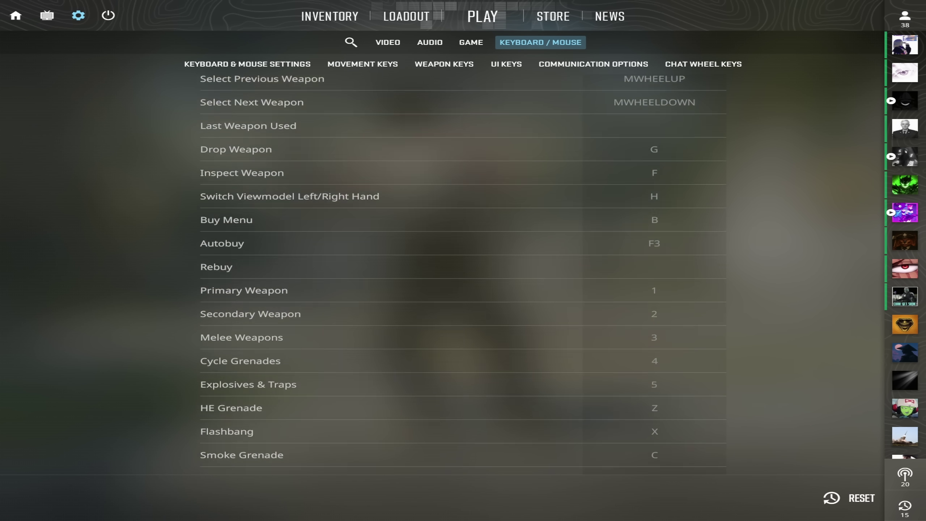
{"action": "scroll", "coordinate": [463, 272], "scroll_direction": "down", "scroll_amount": 9}
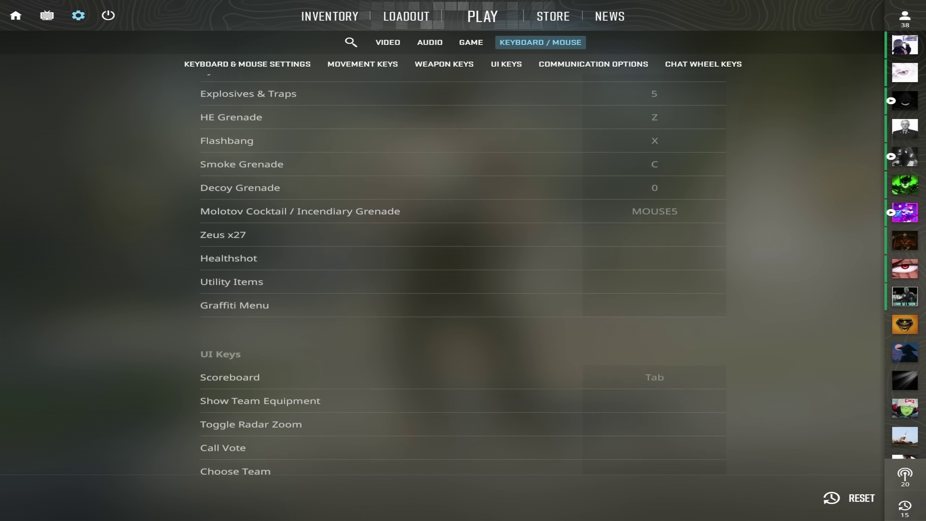
{"action": "scroll", "coordinate": [463, 271], "scroll_direction": "down", "scroll_amount": 7}
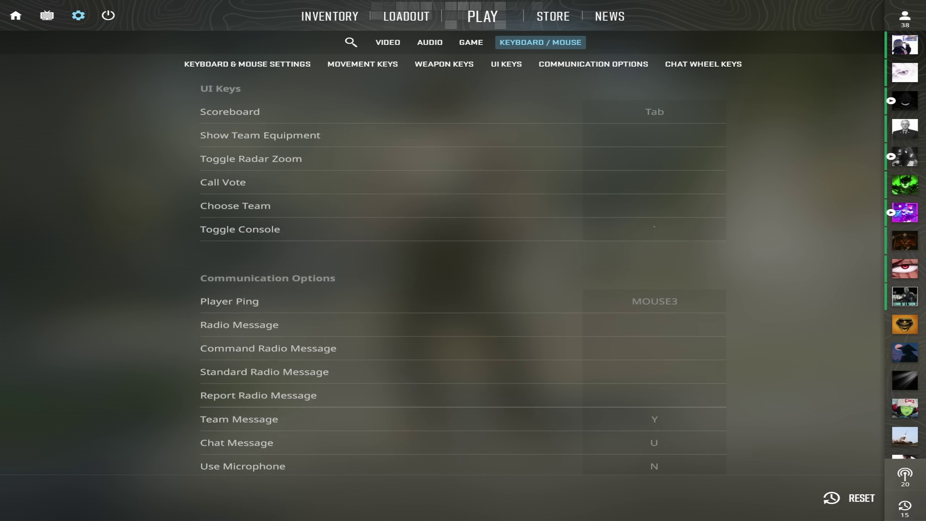
{"action": "scroll", "coordinate": [463, 271], "scroll_direction": "down", "scroll_amount": 9}
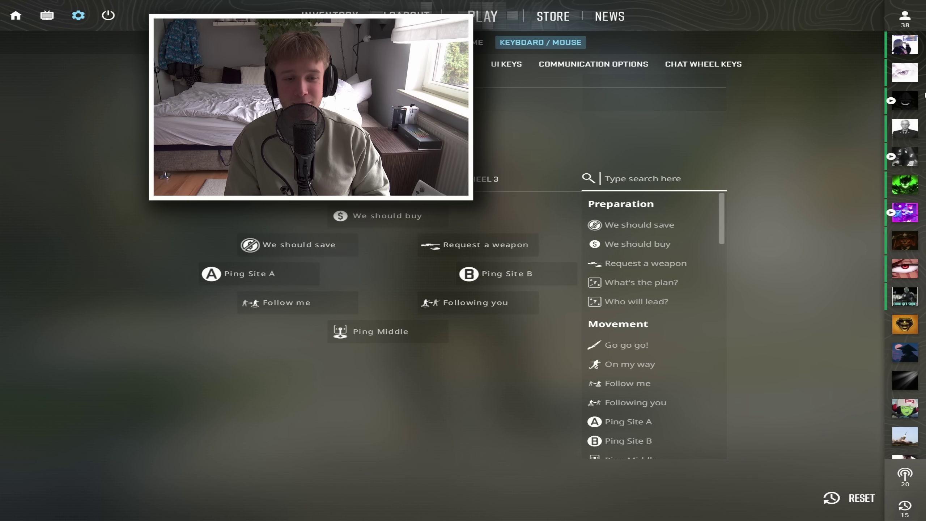
{"action": "scroll", "coordinate": [463, 271], "scroll_direction": "up", "scroll_amount": 18}
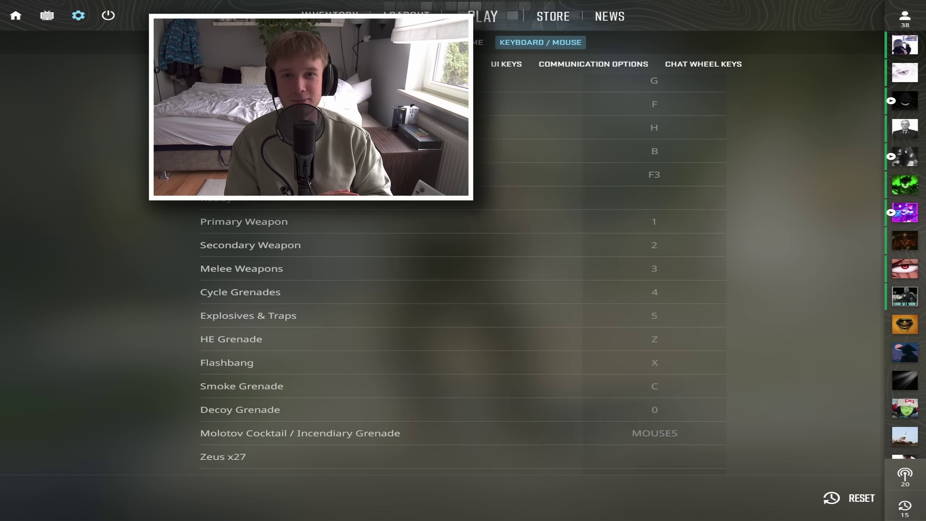
{"action": "scroll", "coordinate": [463, 271], "scroll_direction": "up", "scroll_amount": 3}
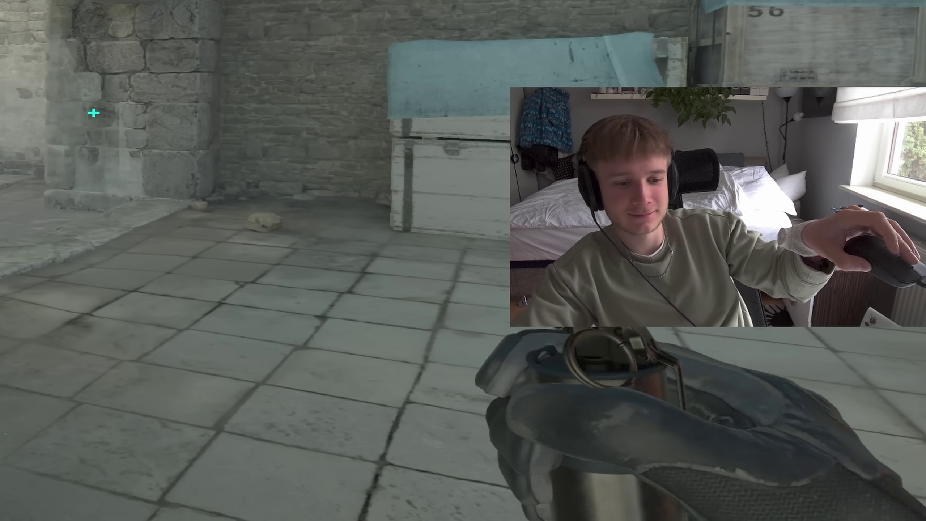
{"action": "key", "text": "3"}
{"action": "key", "text": "w"}
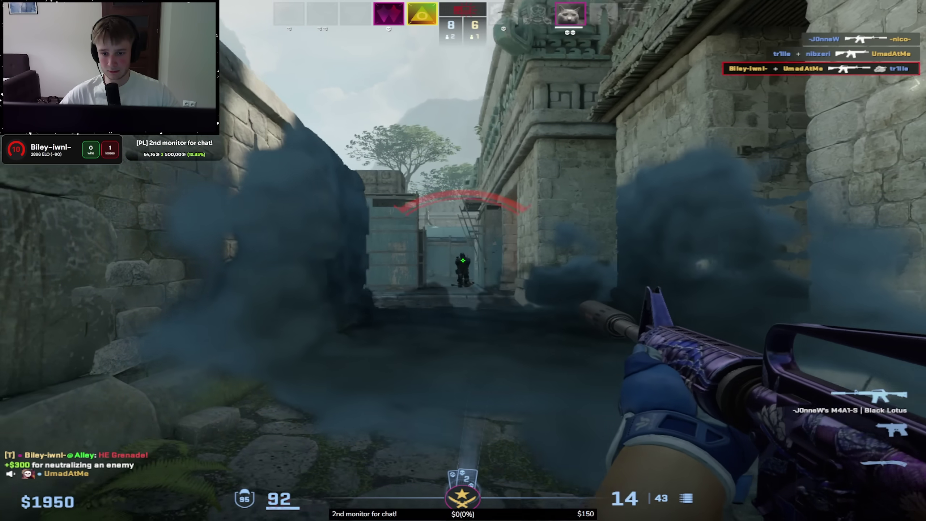
{"action": "left_click", "coordinate": [463, 260]}
{"action": "key", "text": "w"}
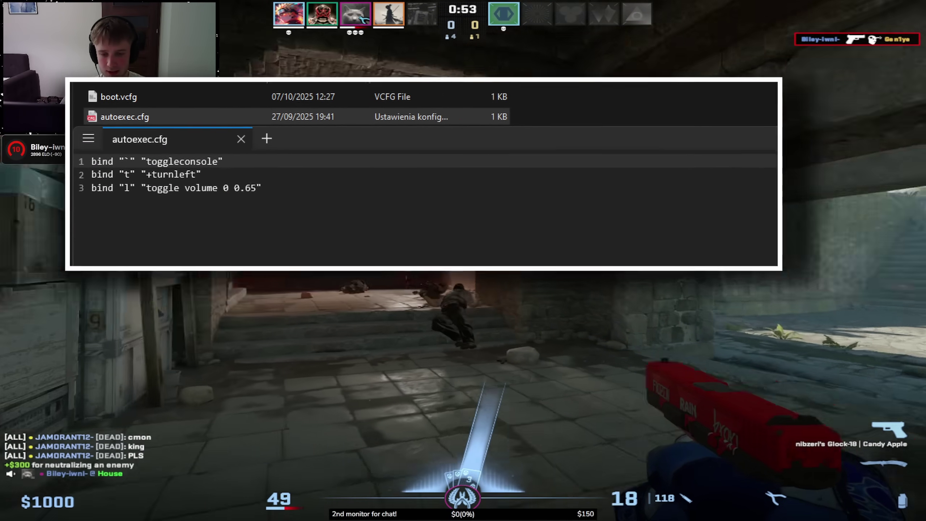
{"action": "key", "text": "3"}
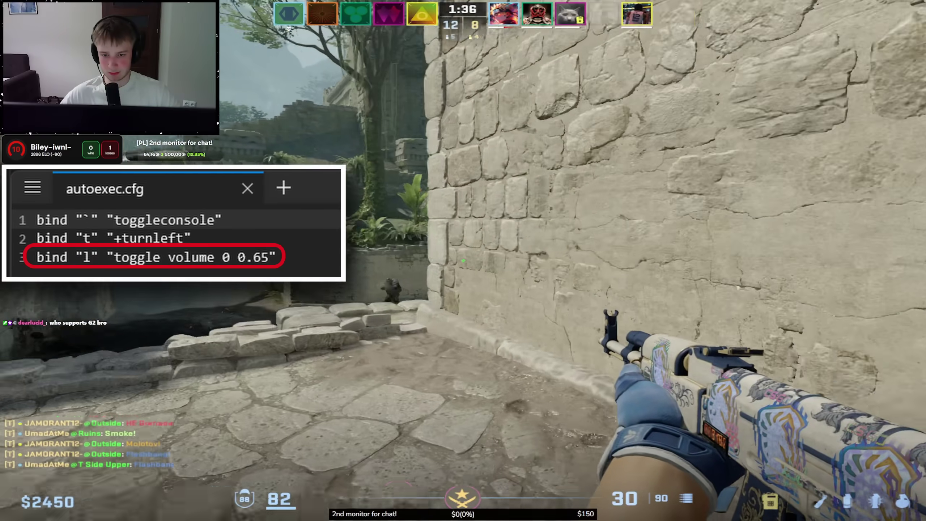
{"action": "left_click", "coordinate": [463, 261]}
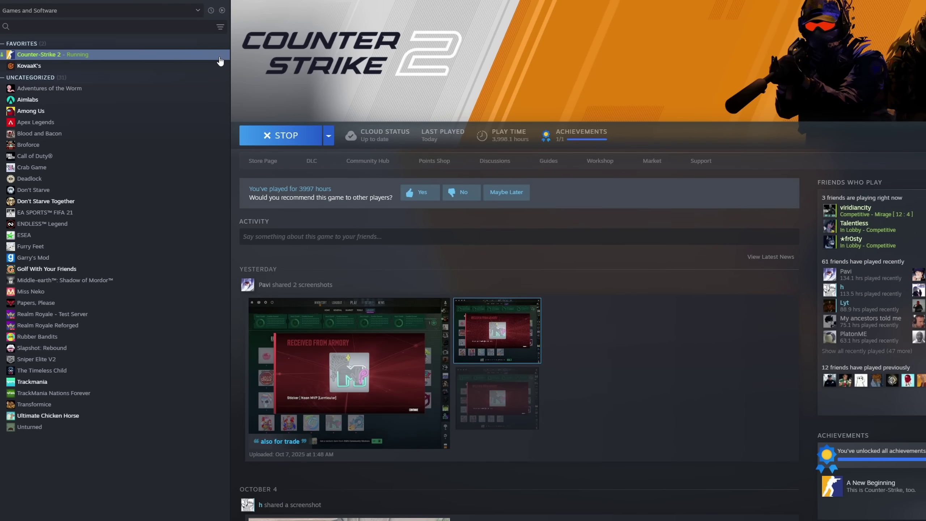
- Open the Counter-Strike 2 properties in Steam and highlight the launch option -allow_third_party_software
{"action": "right_click", "coordinate": [220, 59]}
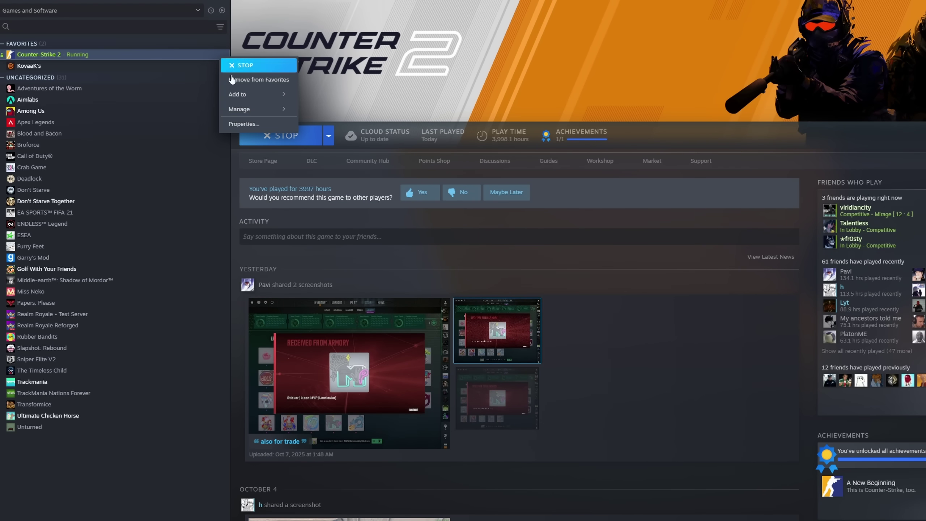
{"action": "left_click", "coordinate": [250, 124]}
{"action": "left_click", "coordinate": [561, 315]}
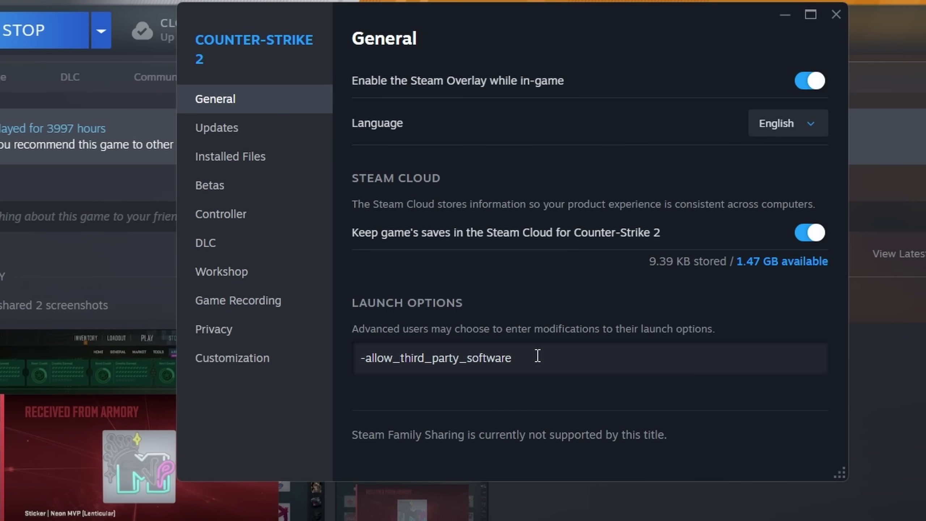
{"action": "left_click_drag", "start_coordinate": [537, 355], "coordinate": [362, 347]}
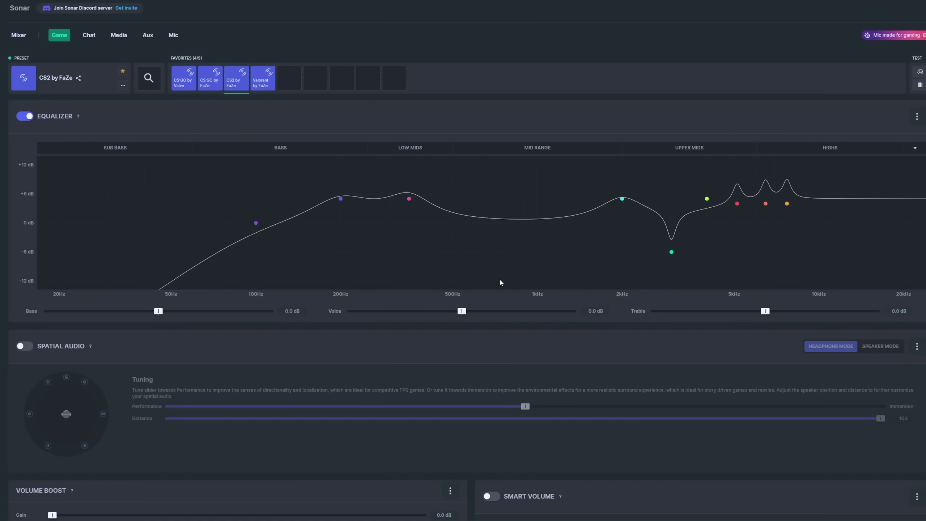
- Review the CS2 by FaZe equalizer and Spatial Audio settings in Sonar and search the game presets for cs2
{"action": "scroll", "coordinate": [521, 340], "scroll_direction": "down", "scroll_amount": 1}
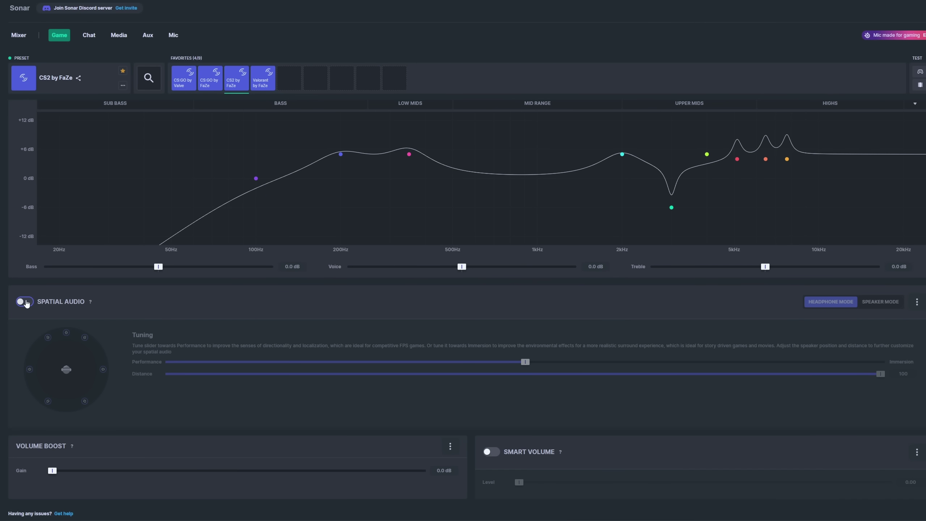
{"action": "scroll", "coordinate": [474, 385], "scroll_direction": "up", "scroll_amount": 1}
{"action": "left_click", "coordinate": [70, 74]}
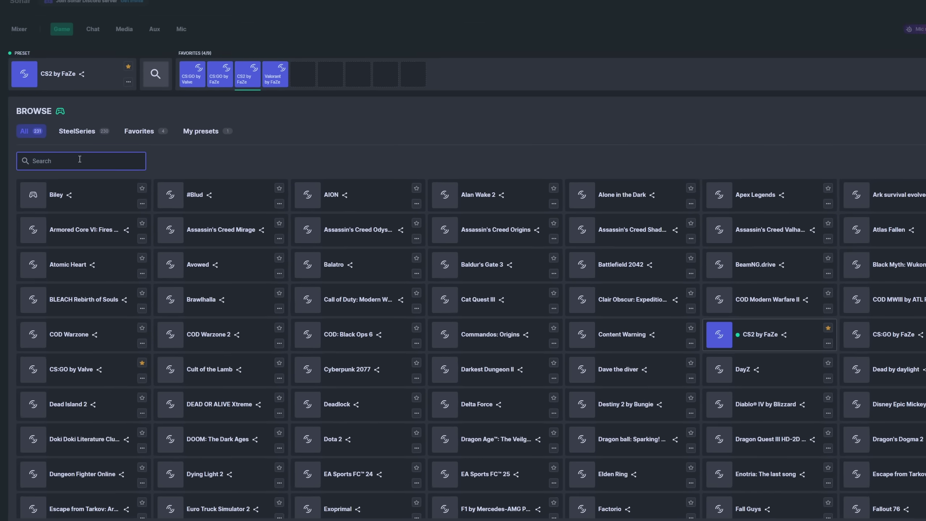
{"action": "type", "text": "cs2"}
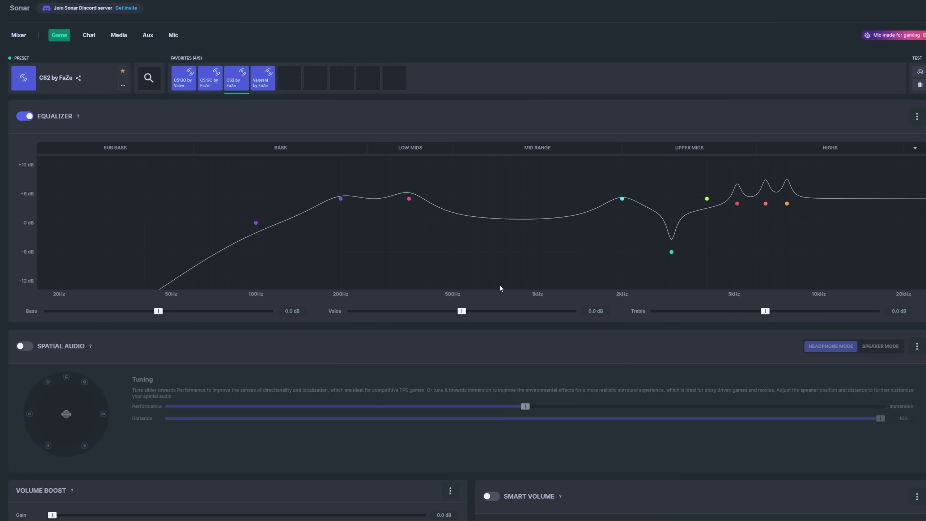
{"action": "scroll", "coordinate": [523, 340], "scroll_direction": "down", "scroll_amount": 2}
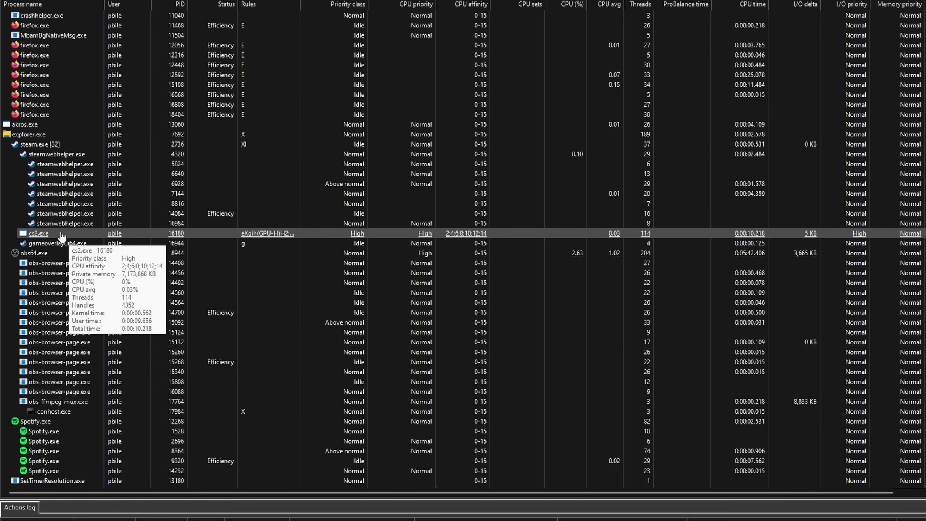
- Switch to the process manager and review the CPU affinity, CPU priority and GPU priority rules of cs2.exe
{"action": "right_click", "coordinate": [61, 233]}
{"action": "mouse_move", "coordinate": [100, 248]}
{"action": "mouse_move", "coordinate": [218, 258]}
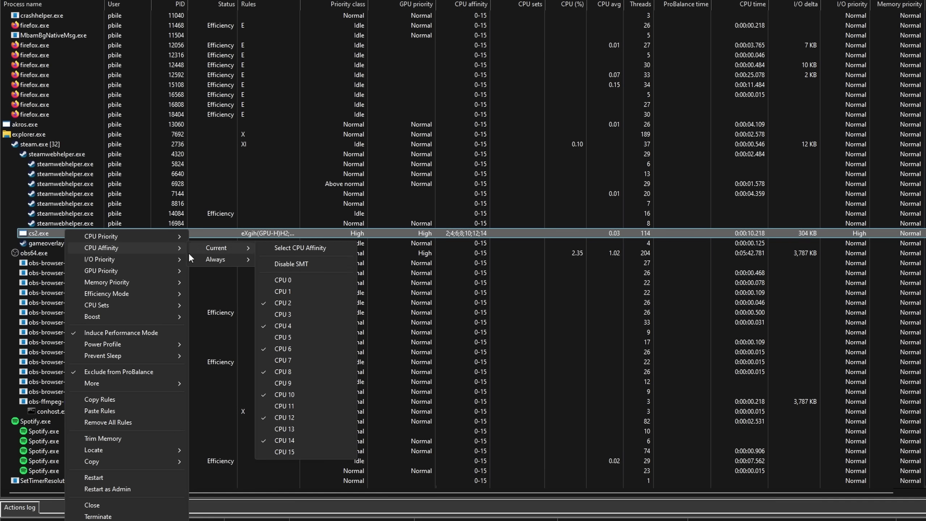
{"action": "mouse_move", "coordinate": [177, 235]}
{"action": "mouse_move", "coordinate": [242, 248]}
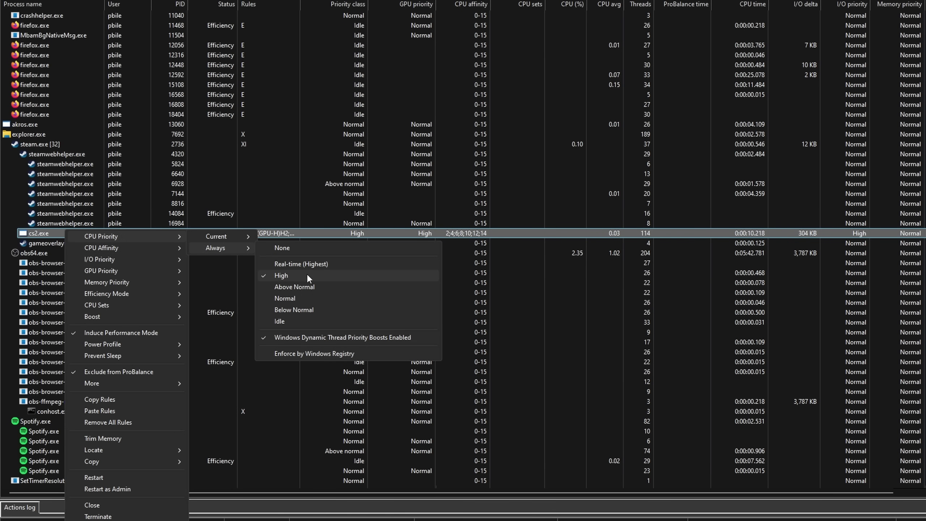
{"action": "mouse_move", "coordinate": [164, 270]}
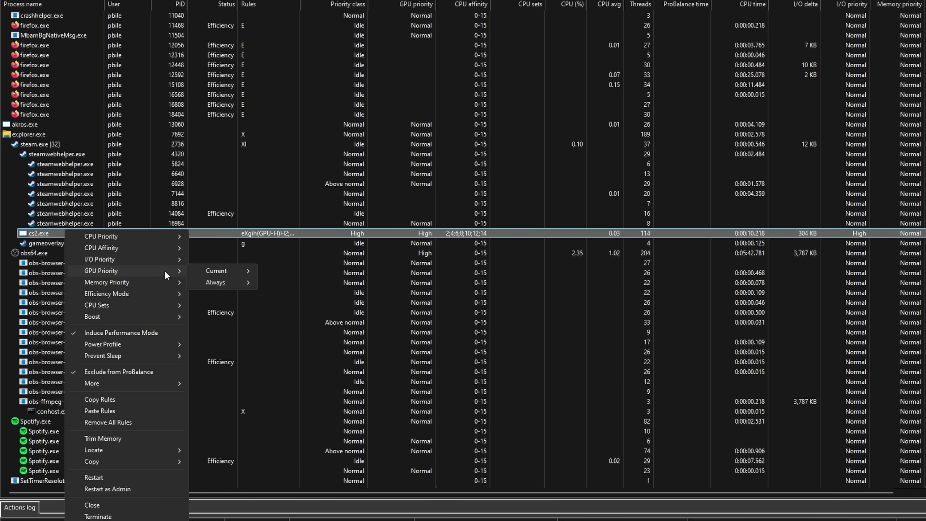
{"action": "mouse_move", "coordinate": [214, 283]}
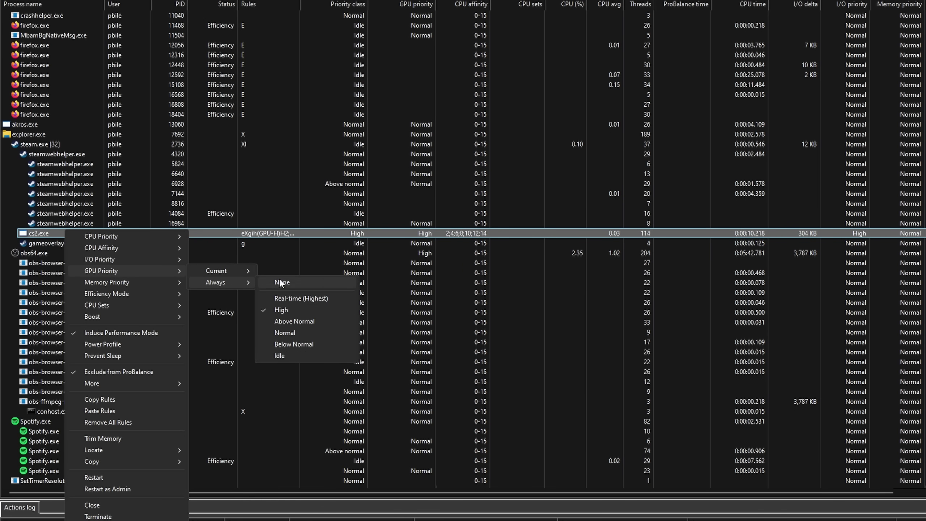
{"action": "mouse_move", "coordinate": [133, 249]}
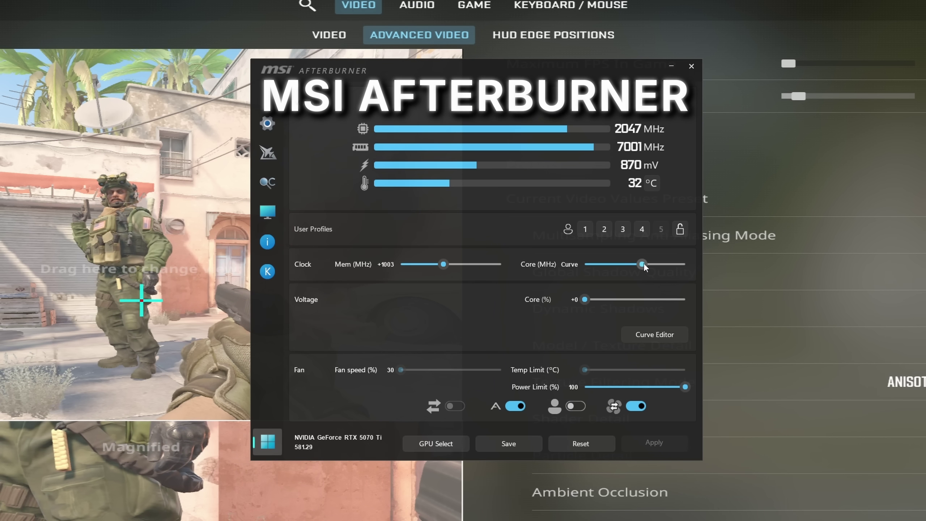
- Switch to MSI Afterburner and adjust the graphics card's core clock and the voltage/frequency curve points around 890 mV
{"action": "left_click_drag", "start_coordinate": [644, 267], "coordinate": [669, 266]}
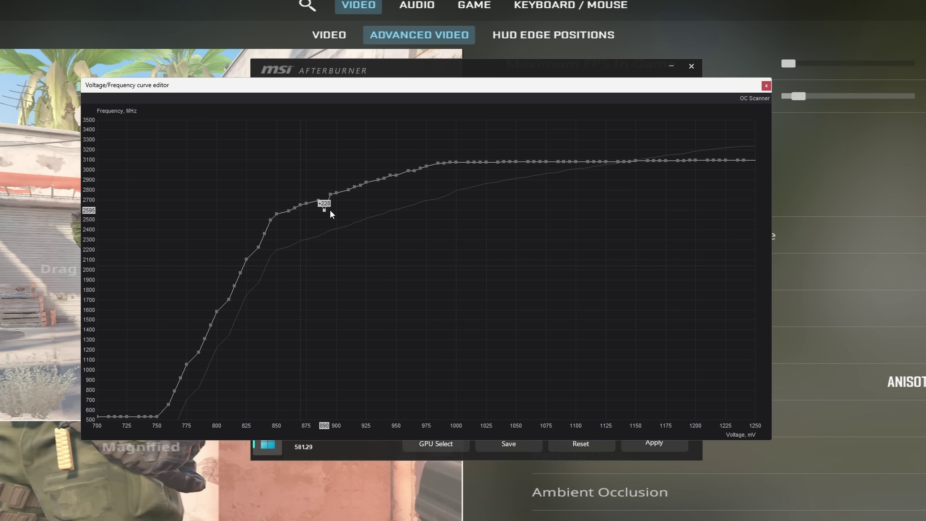
{"action": "key", "text": "ctrl+z"}
{"action": "mouse_move", "coordinate": [323, 196]}
{"action": "left_mouse_down"}
{"action": "mouse_move", "coordinate": [334, 228]}
{"action": "mouse_move", "coordinate": [328, 141]}
{"action": "mouse_move", "coordinate": [334, 214]}
{"action": "mouse_move", "coordinate": [328, 203]}
{"action": "left_mouse_up"}
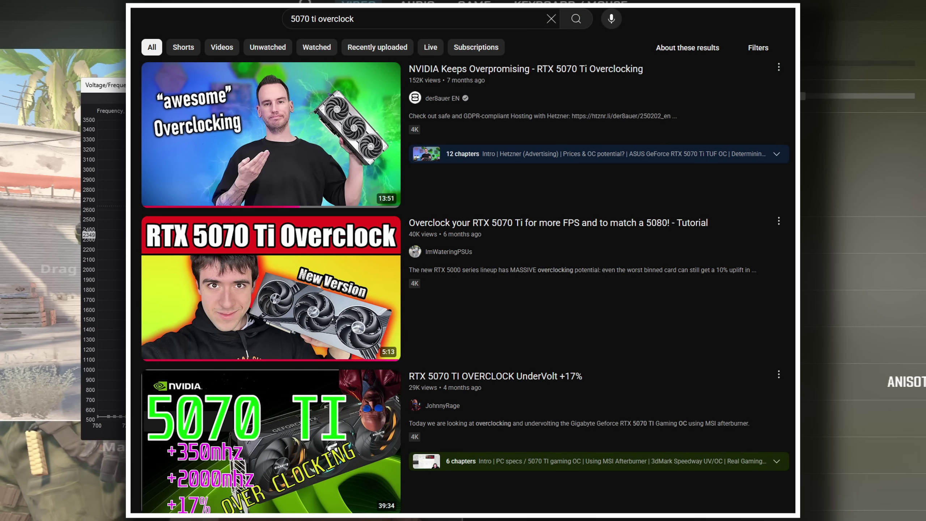
{"action": "left_click_drag", "start_coordinate": [330, 190], "coordinate": [348, 197]}
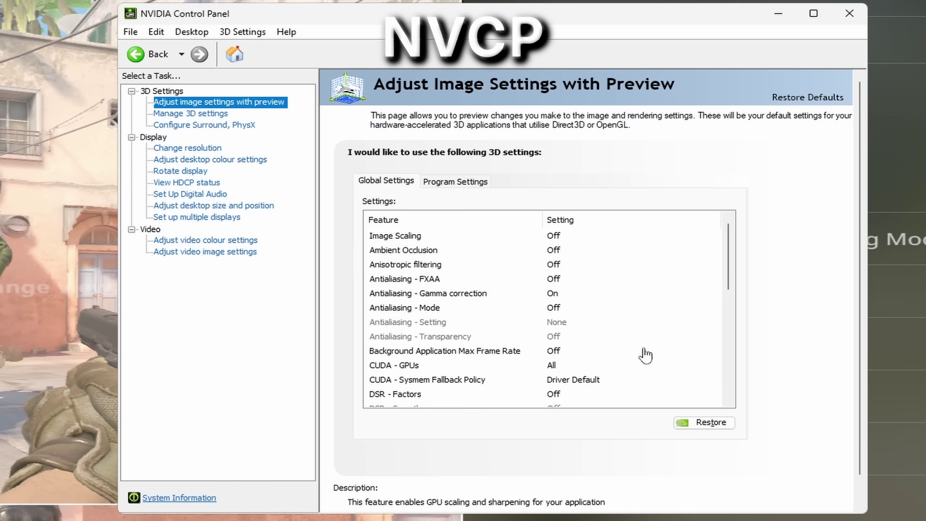
- Switch to the NVIDIA Control Panel and review the global settings under Manage 3D Settings
{"action": "key", "text": "Down"}
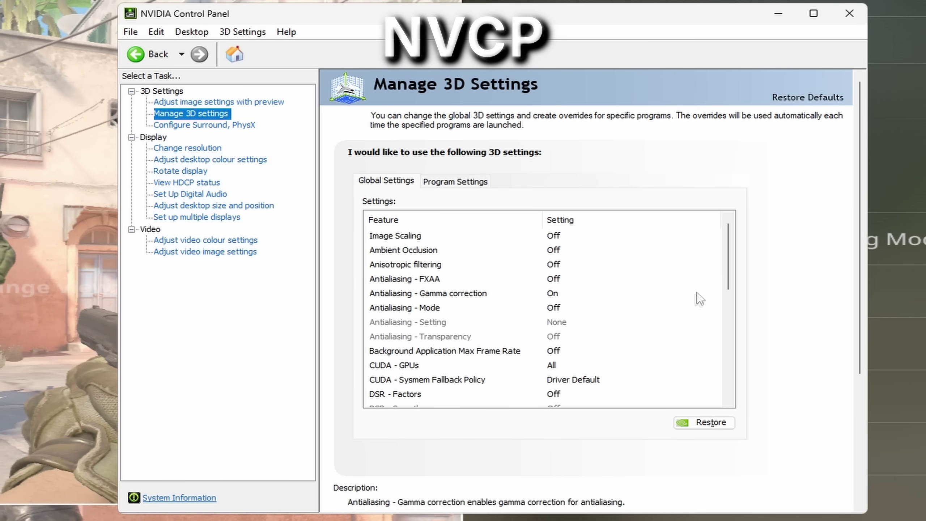
{"action": "left_click_drag", "start_coordinate": [731, 240], "coordinate": [742, 353]}
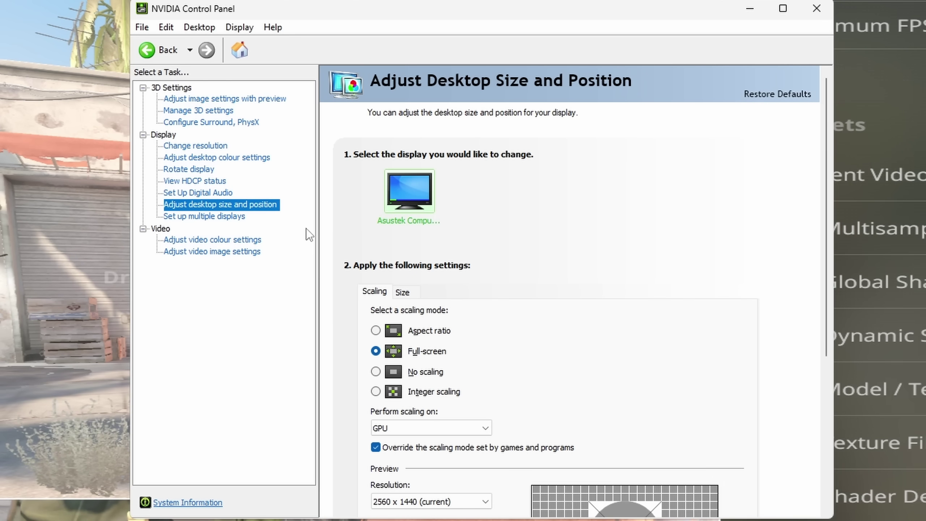
- Configure the desktop scaling as Full-screen, performed on the GPU, with the scaling mode set by games and programs overridden
{"action": "scroll", "coordinate": [580, 344], "scroll_direction": "down", "scroll_amount": 2}
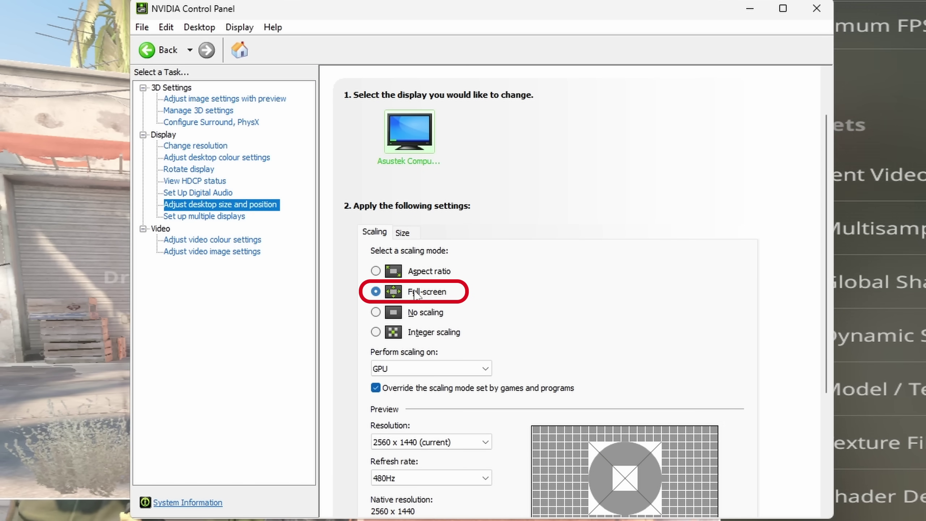
{"action": "left_click", "coordinate": [416, 272]}
{"action": "scroll", "coordinate": [581, 291], "scroll_direction": "down", "scroll_amount": 2}
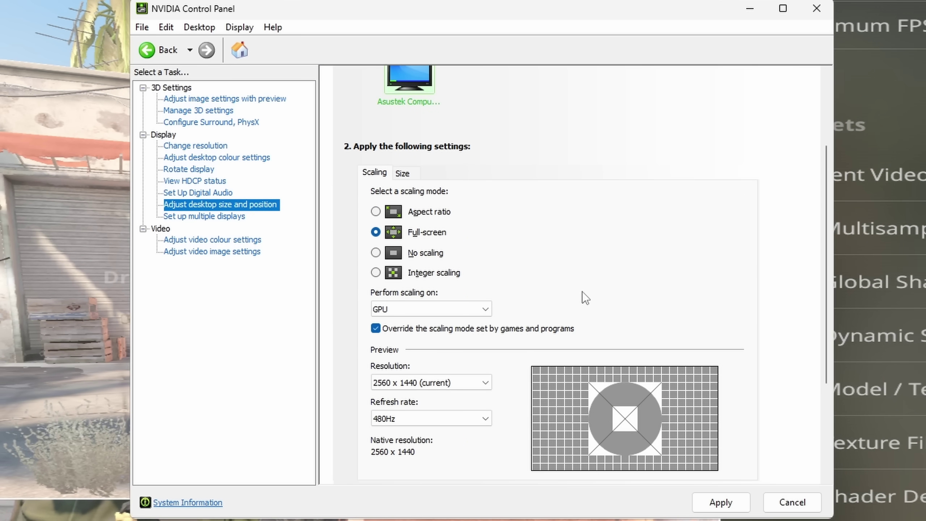
{"action": "left_click", "coordinate": [467, 330]}
{"action": "left_click", "coordinate": [455, 309]}
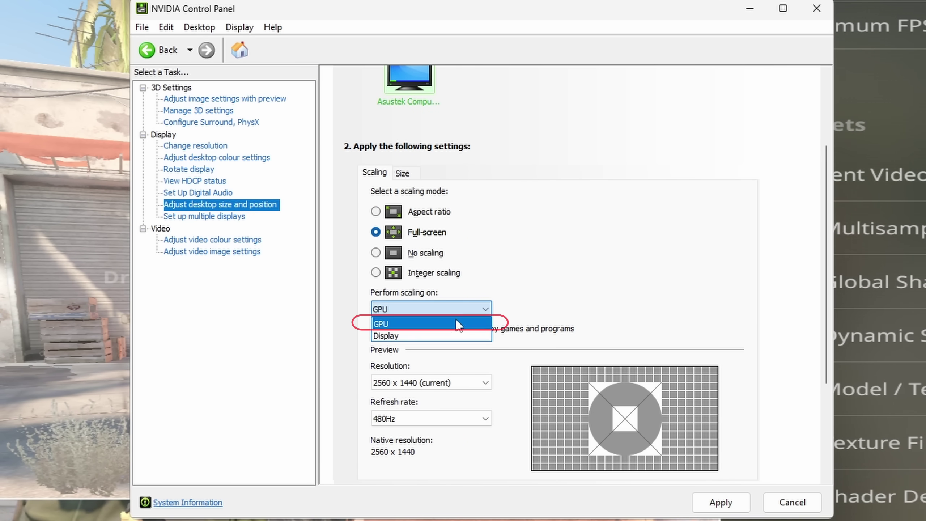
{"action": "left_click", "coordinate": [445, 326]}
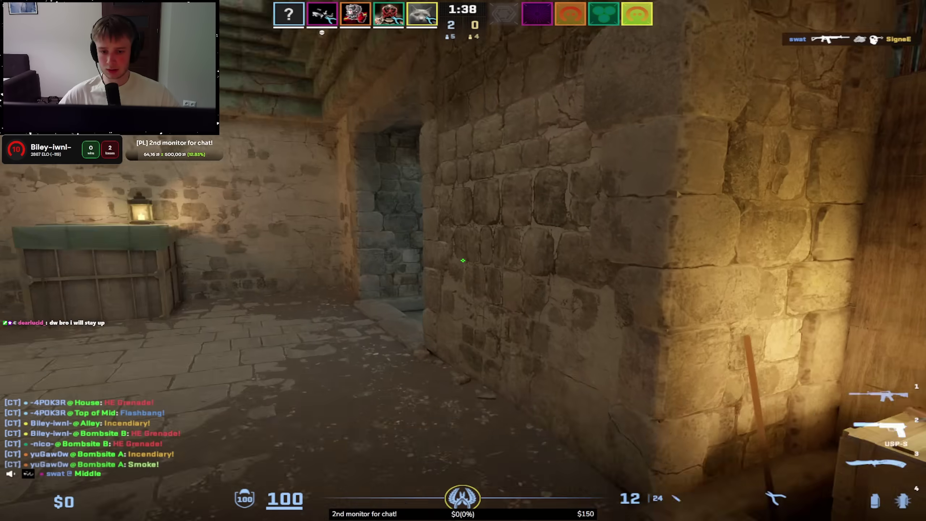
{"action": "key", "text": "1"}
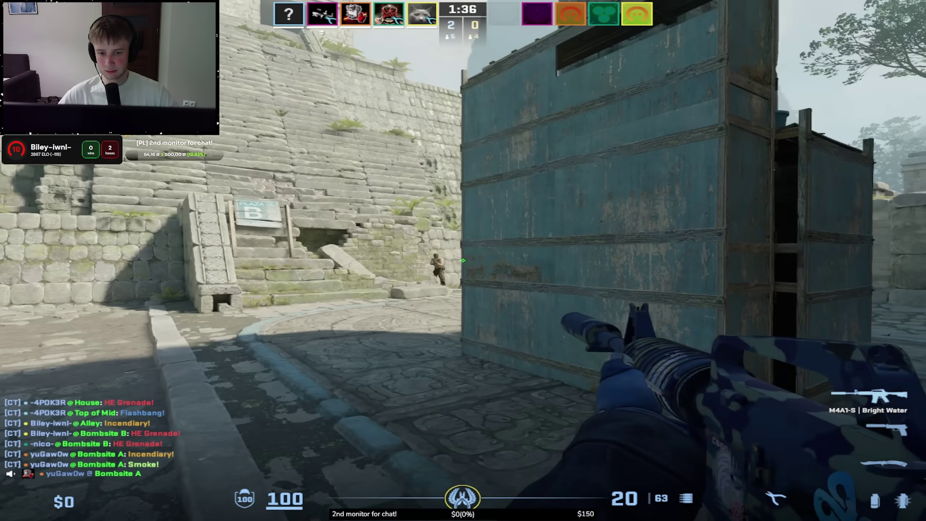
{"action": "left_click", "coordinate": [463, 260]}
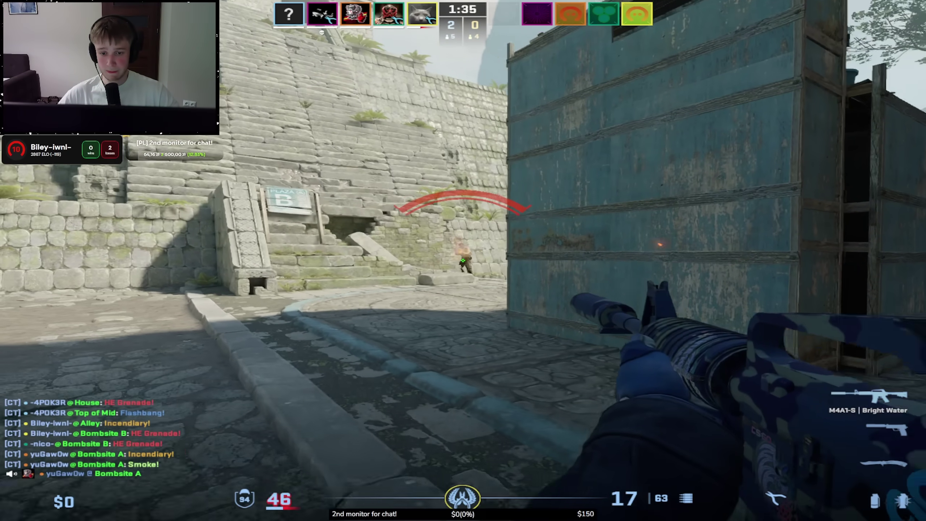
{"action": "left_click", "coordinate": [463, 260]}
{"action": "key", "text": "4"}
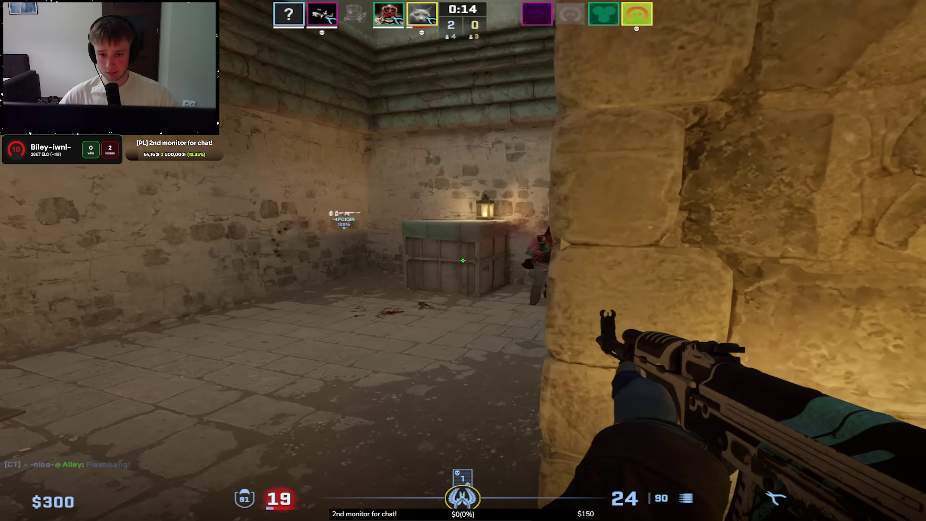
{"action": "left_click", "coordinate": [463, 260]}
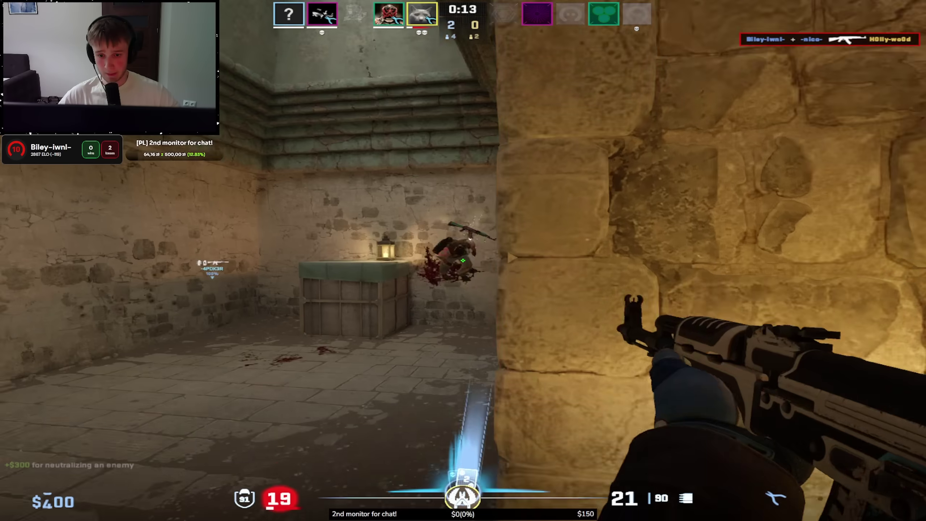
{"action": "left_click", "coordinate": [462, 261]}
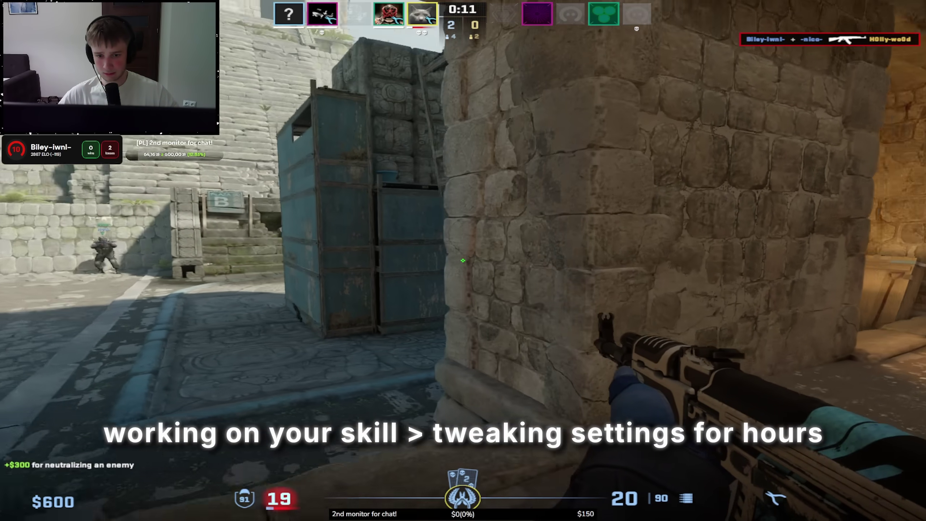
{"action": "left_click", "coordinate": [463, 261]}
{"action": "left_click", "coordinate": [463, 260]}
{"action": "left_click", "coordinate": [463, 260]}
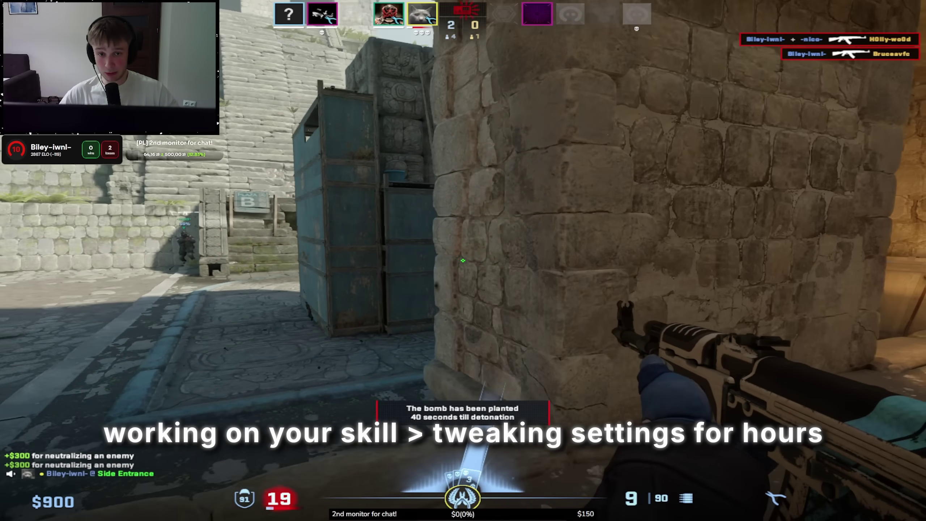
{"action": "left_click", "coordinate": [463, 261]}
{"action": "key", "text": "3"}
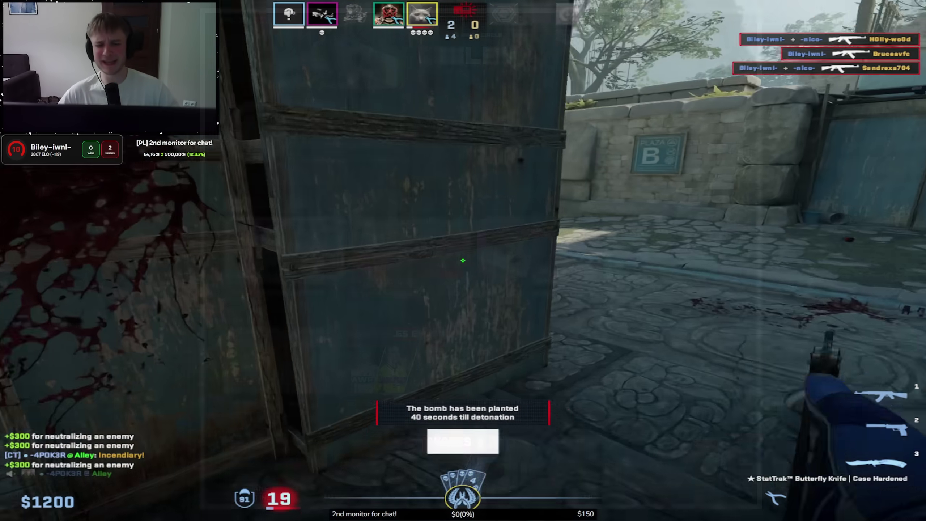